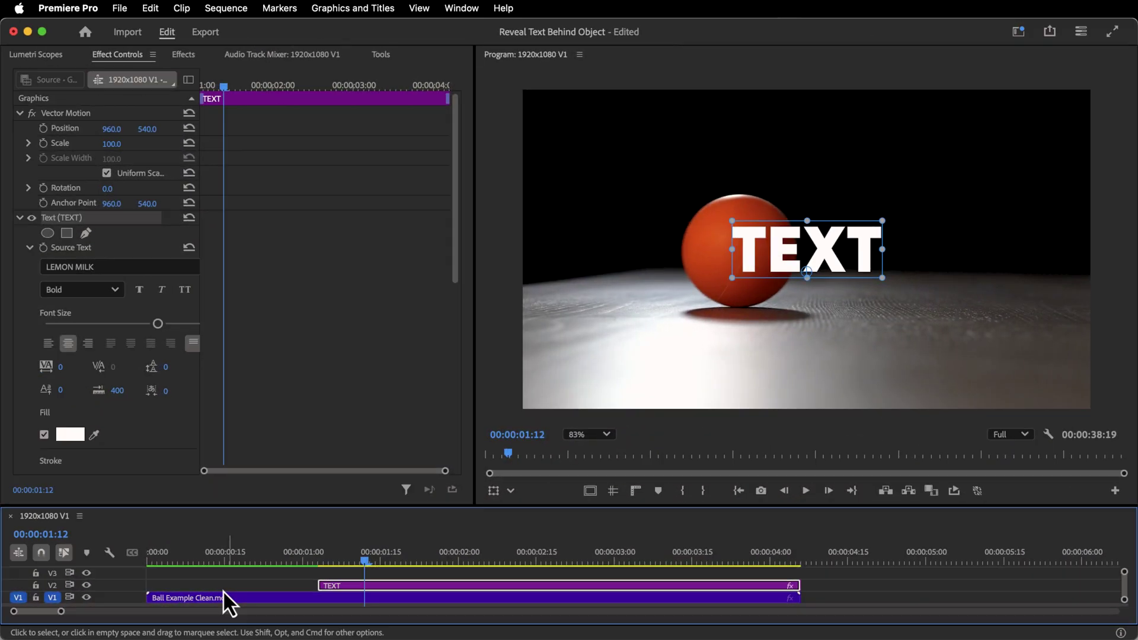
# Step: Copy Ball Example Clean.mov from V1 onto V3 above the TEXT title, then scrub to check
pyautogui.click(223, 599)
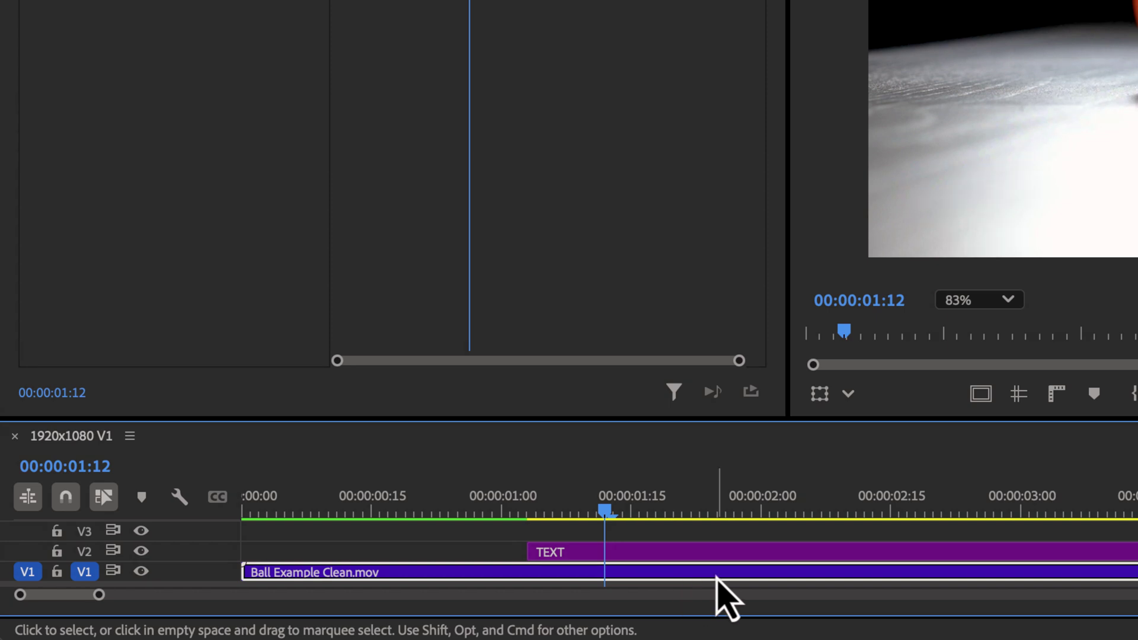
pyautogui.moveTo(716, 578); pyautogui.dragTo(711, 530)
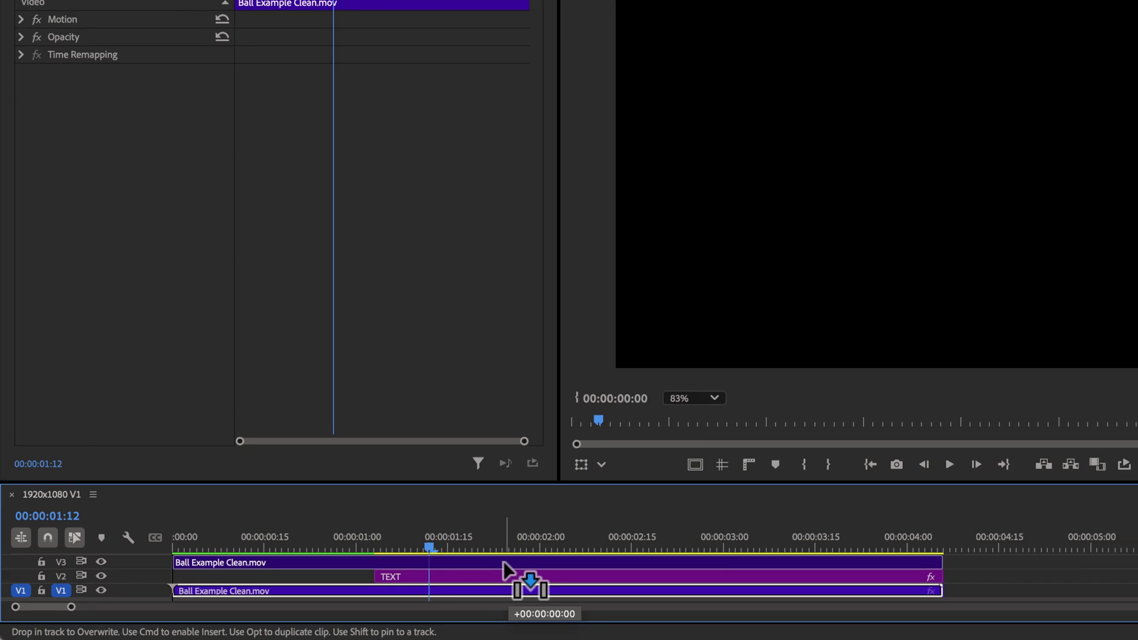
pyautogui.moveTo(503, 560); pyautogui.dragTo(505, 562)
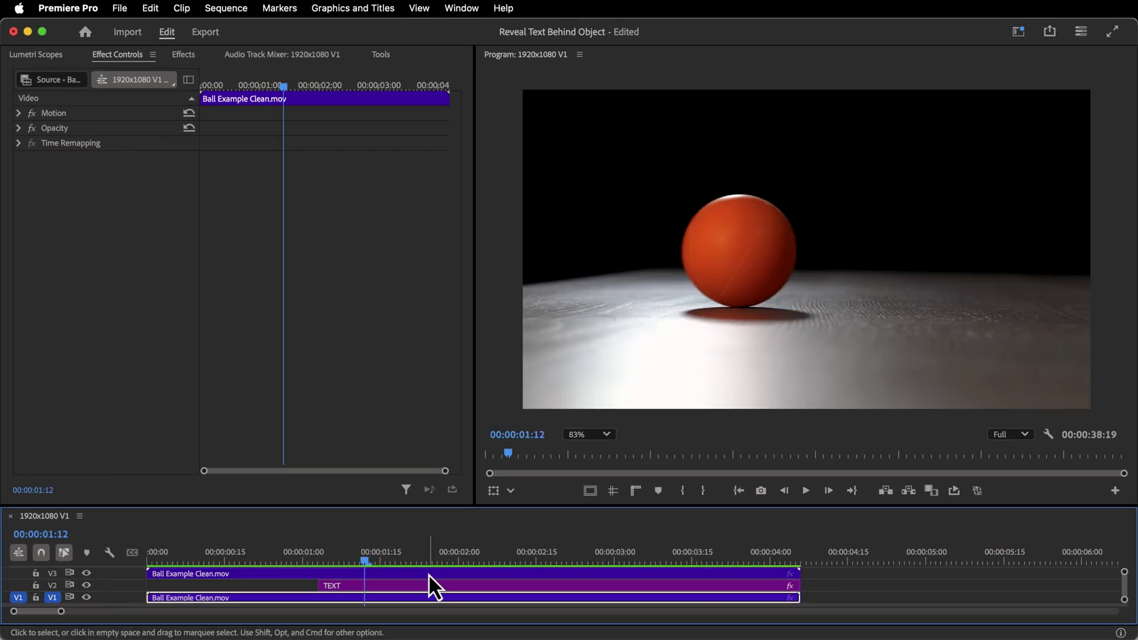
pyautogui.moveTo(444, 539); pyautogui.dragTo(581, 546)
pyautogui.moveTo(493, 559); pyautogui.dragTo(364, 564)
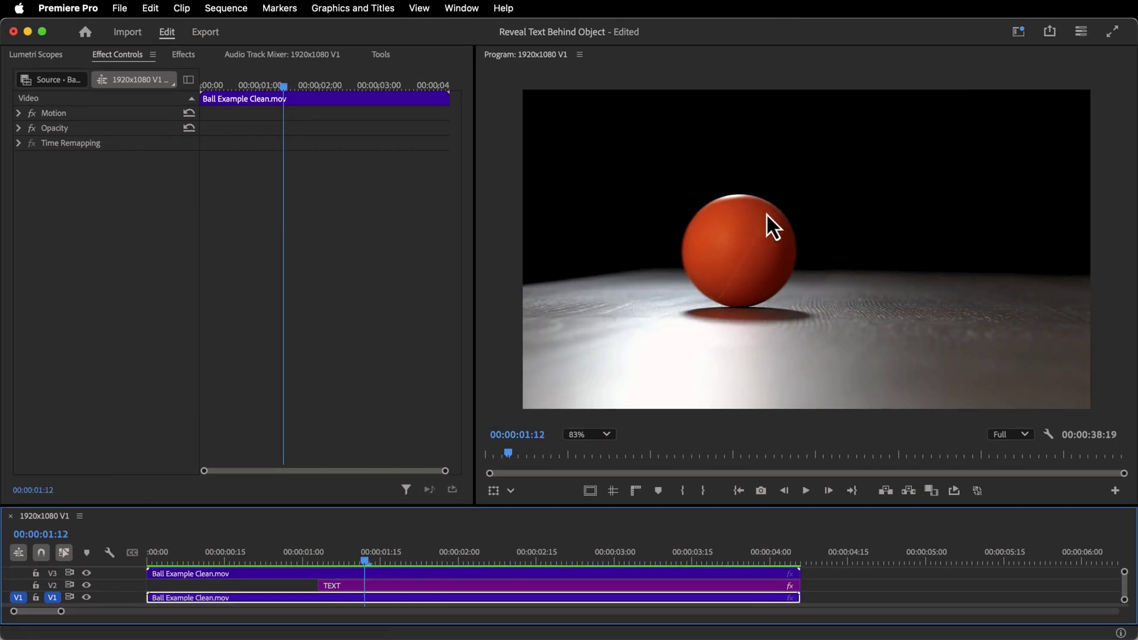
# Step: On the V3 ball copy, expand Opacity, start a trial pen mask, undo it, and select Mask (1)
pyautogui.click(413, 578)
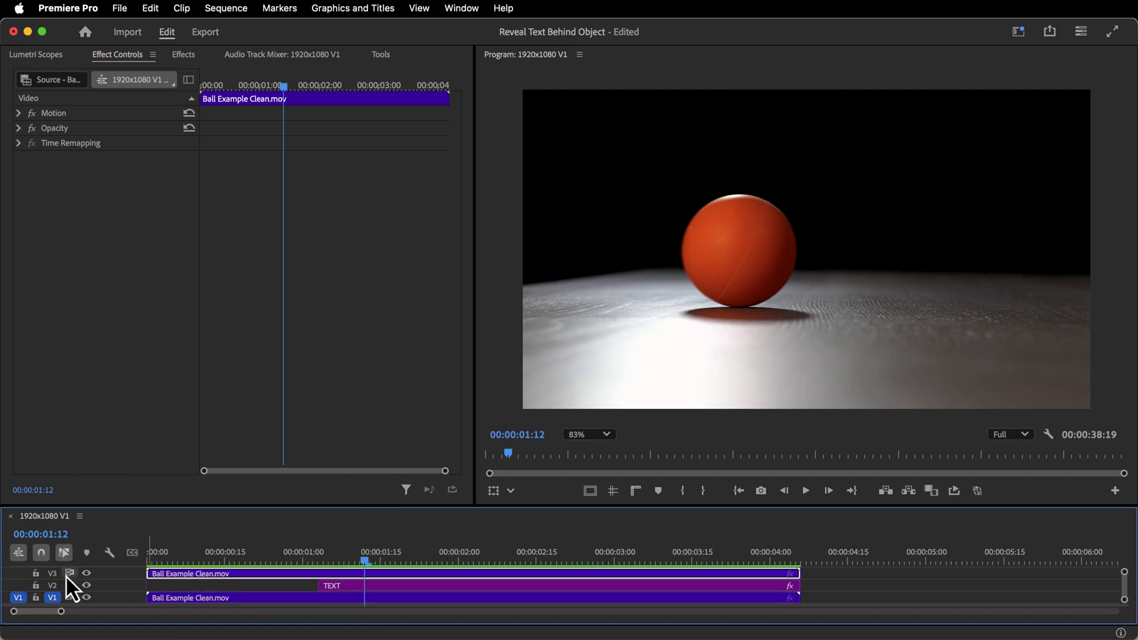
pyautogui.click(19, 128)
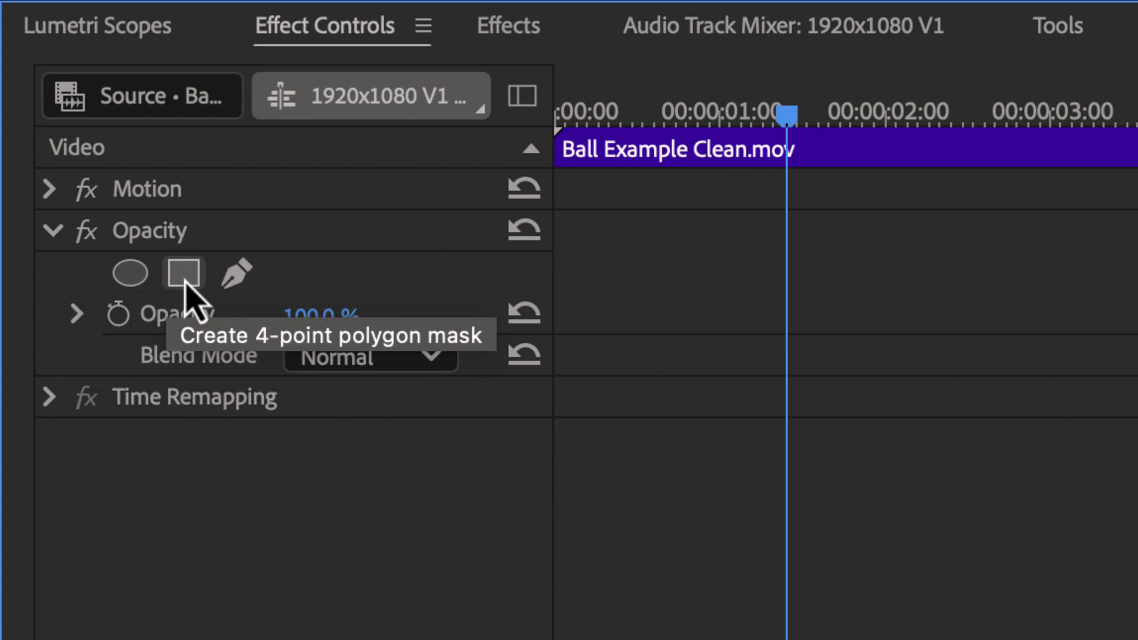
pyautogui.click(234, 279)
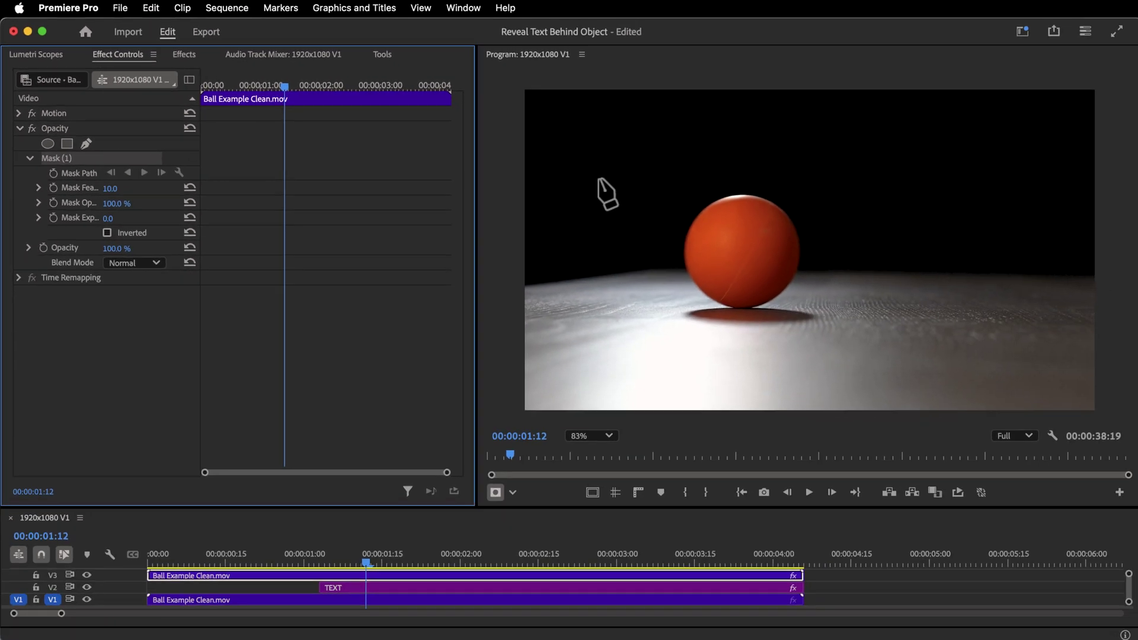
pyautogui.click(727, 192)
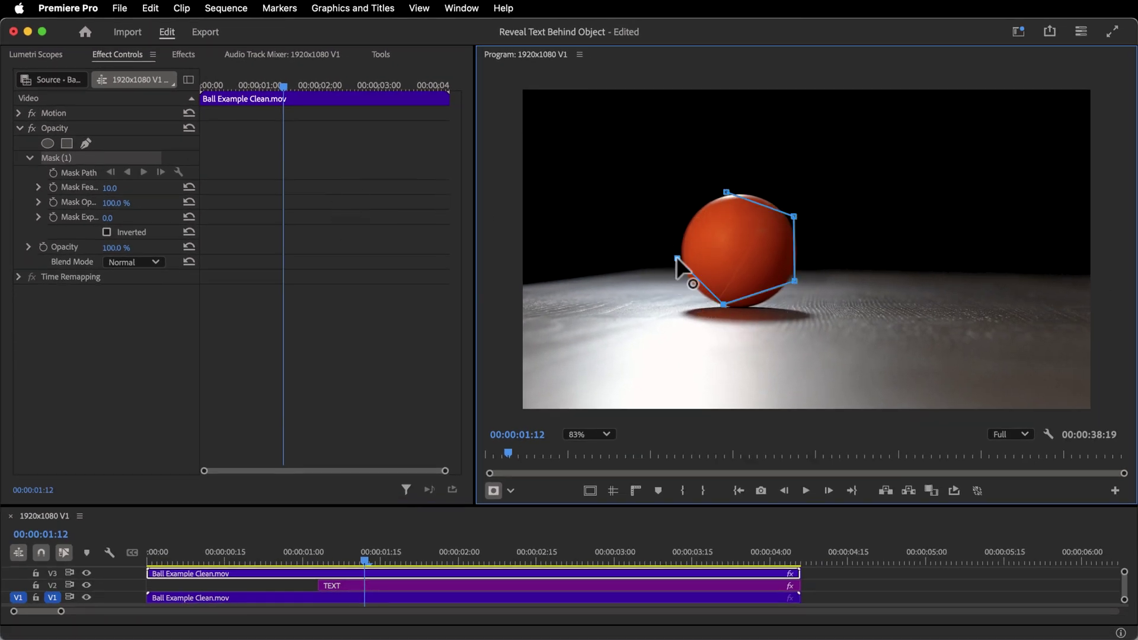
pyautogui.press('super+z')
pyautogui.press('super+z')
pyautogui.press('super+z')
pyautogui.press('super+z')
pyautogui.press('super+z')
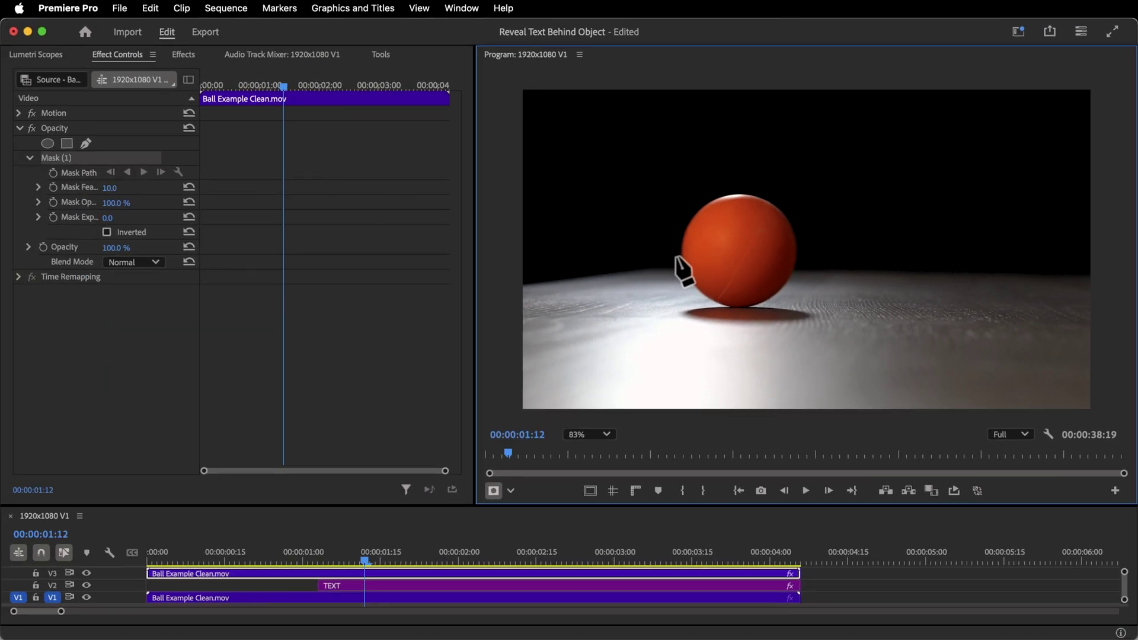
pyautogui.click(57, 158)
# Step: Delete the trial Mask (1) and scrub to compare the ellipse mask with the moving ball
pyautogui.press('Delete')
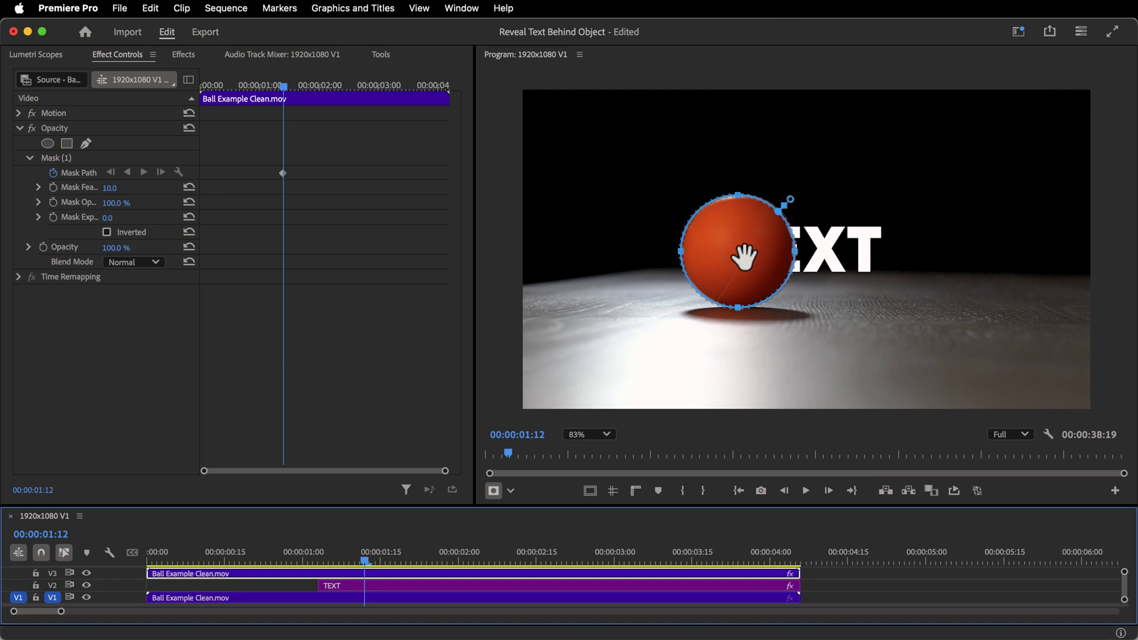
pyautogui.scroll(5, 745, 256)
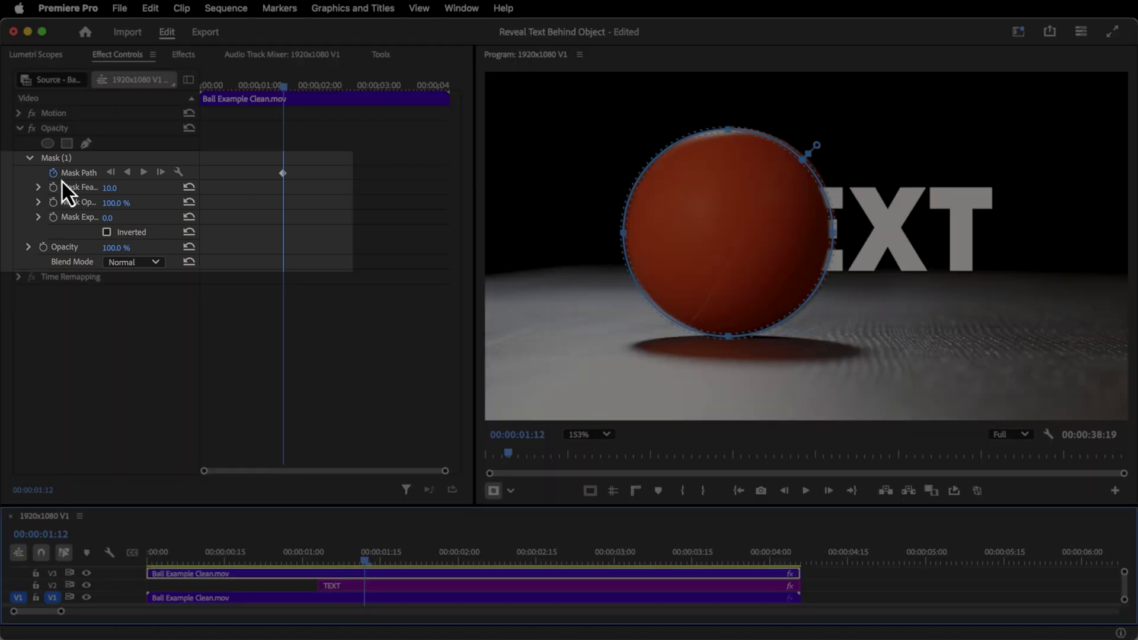
pyautogui.moveTo(445, 560); pyautogui.dragTo(368, 560)
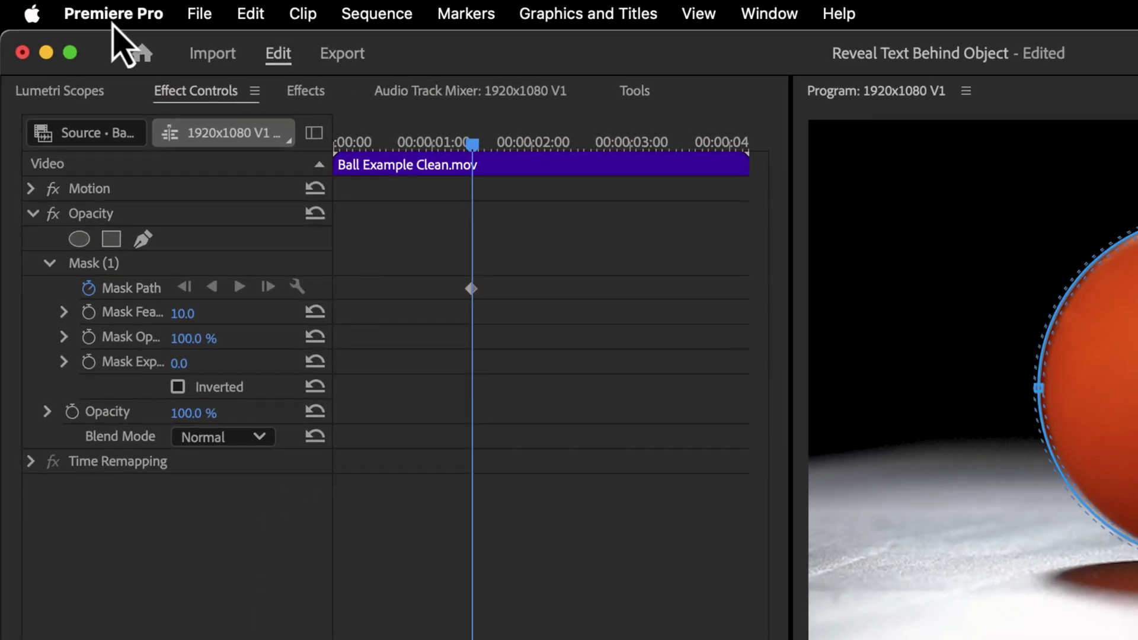
# Step: Set the Playback preference Step forward/back many to 5 frames and confirm with OK
pyautogui.click(112, 24)
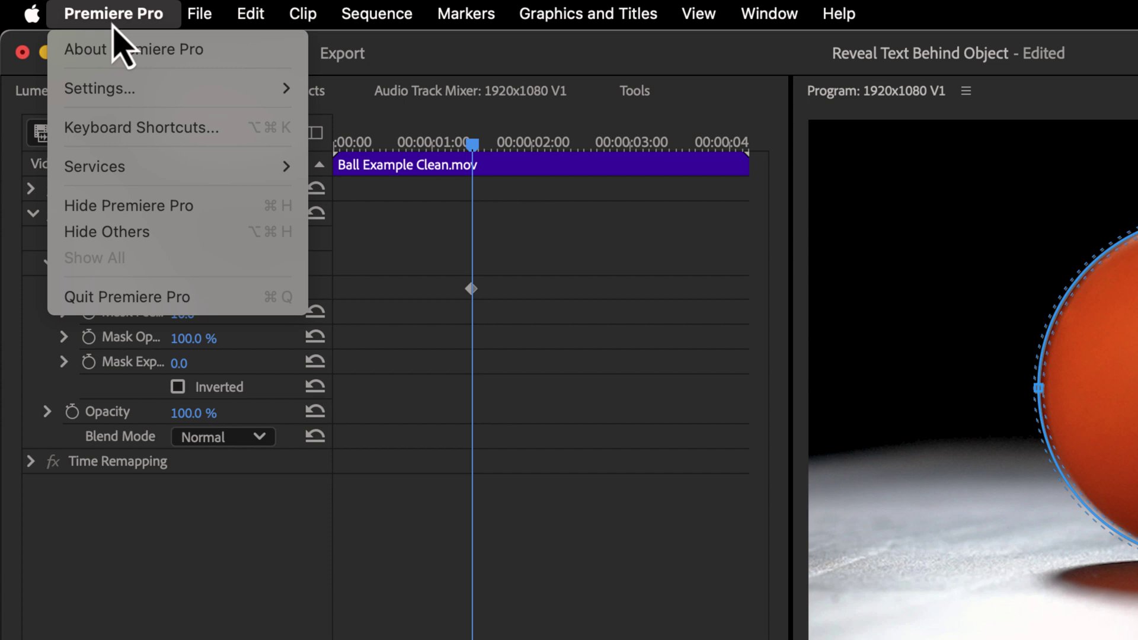
pyautogui.moveTo(135, 89)
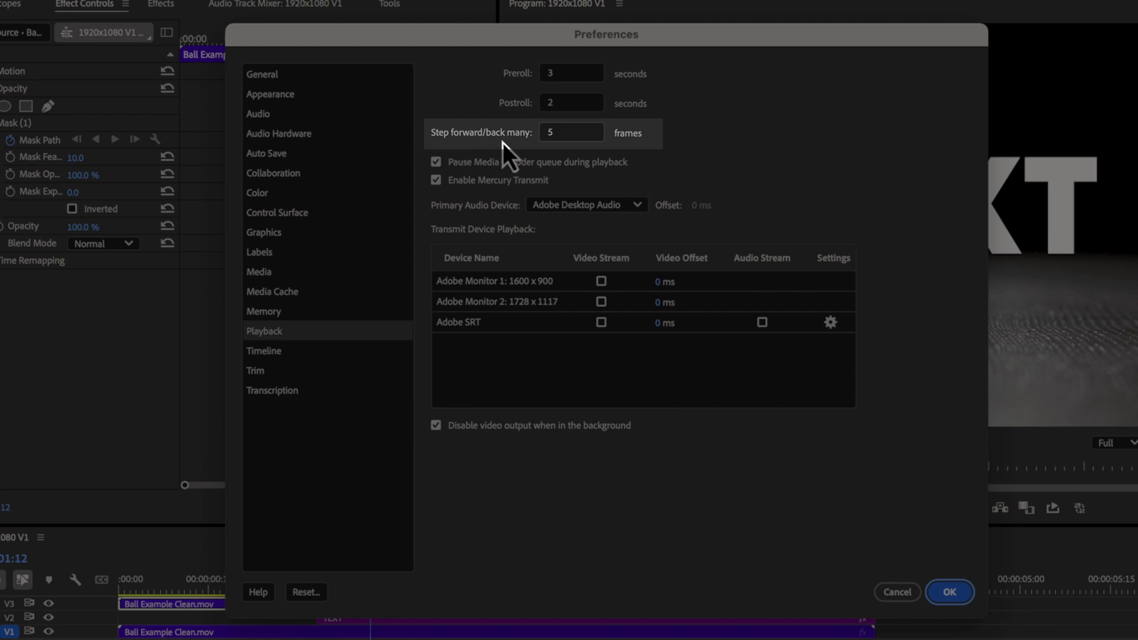
pyautogui.click(554, 140)
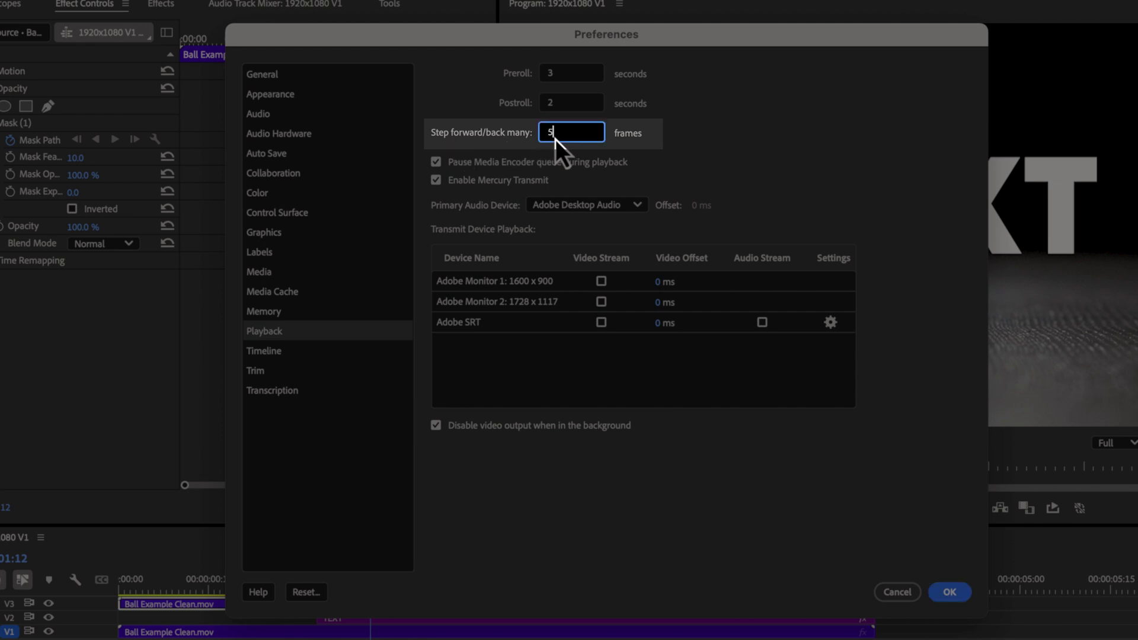
pyautogui.press('BackSpace')
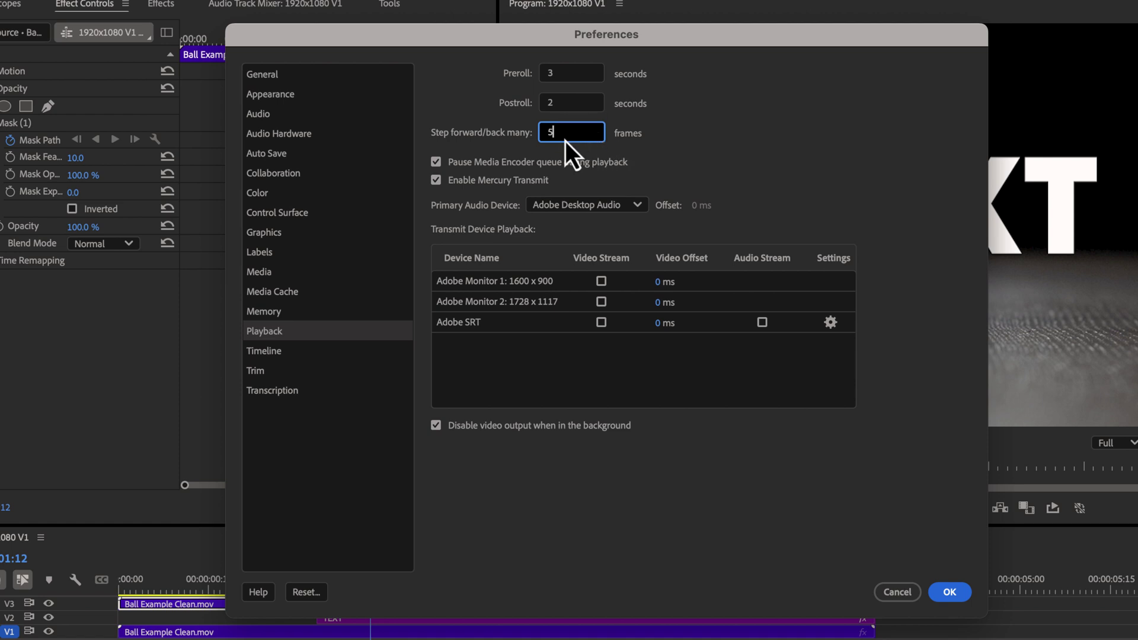
pyautogui.click(950, 598)
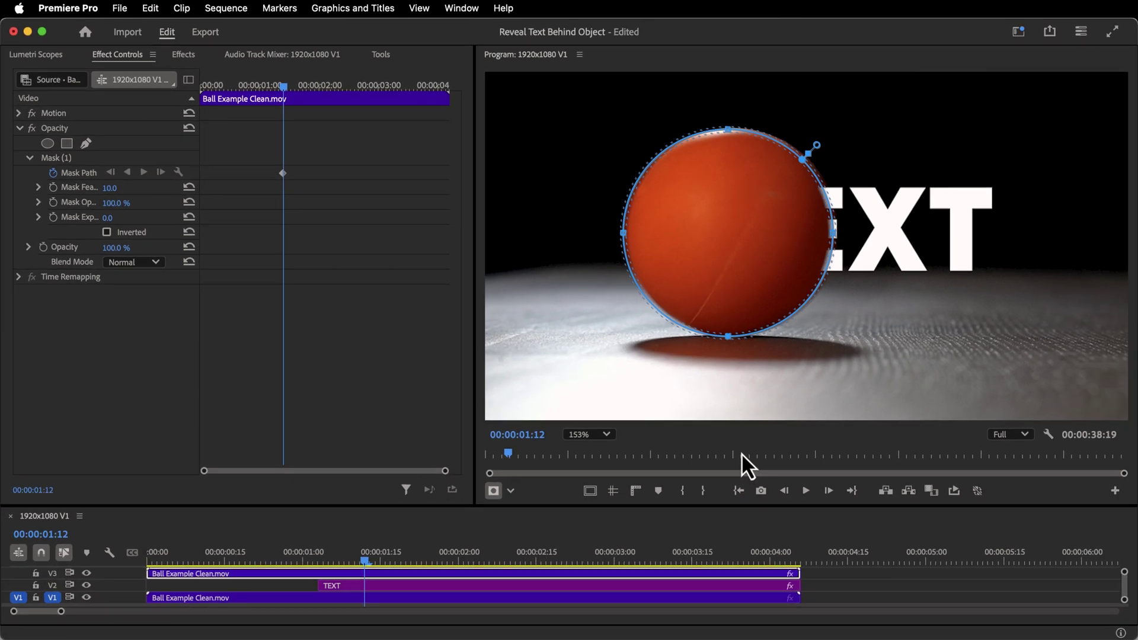
# Step: Move the ellipse mask onto the ball at 01:17 and 01:22, stepping five frames each time
pyautogui.hotkey('shift', 'Right')
pyautogui.hotkey('shift', 'Left')
pyautogui.hotkey('shift', 'Left')
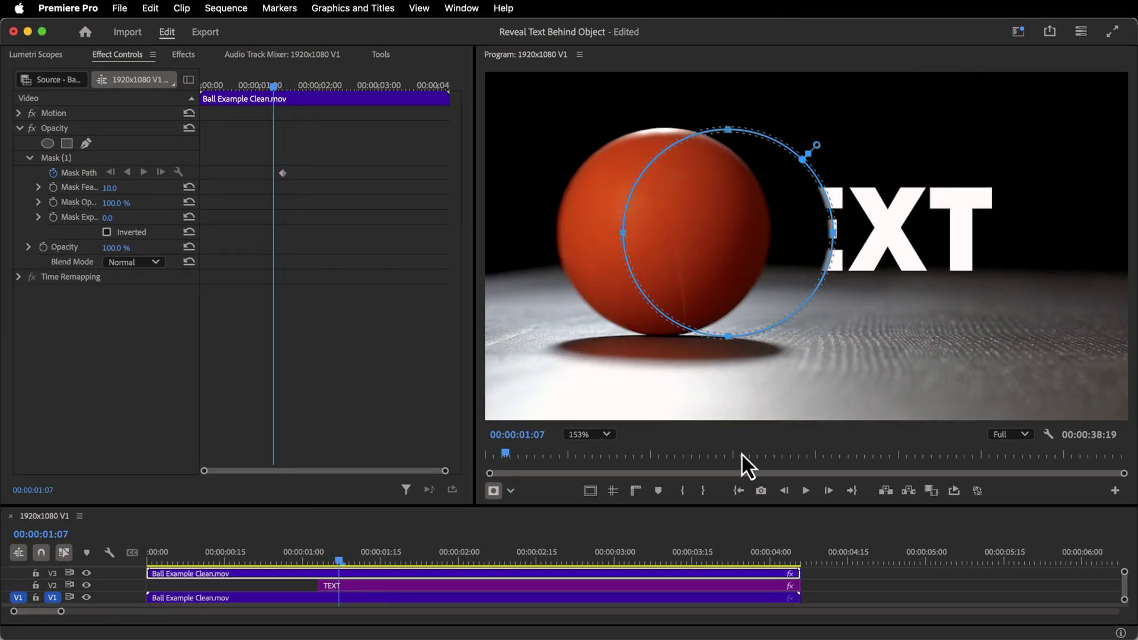
pyautogui.hotkey('shift', 'Right')
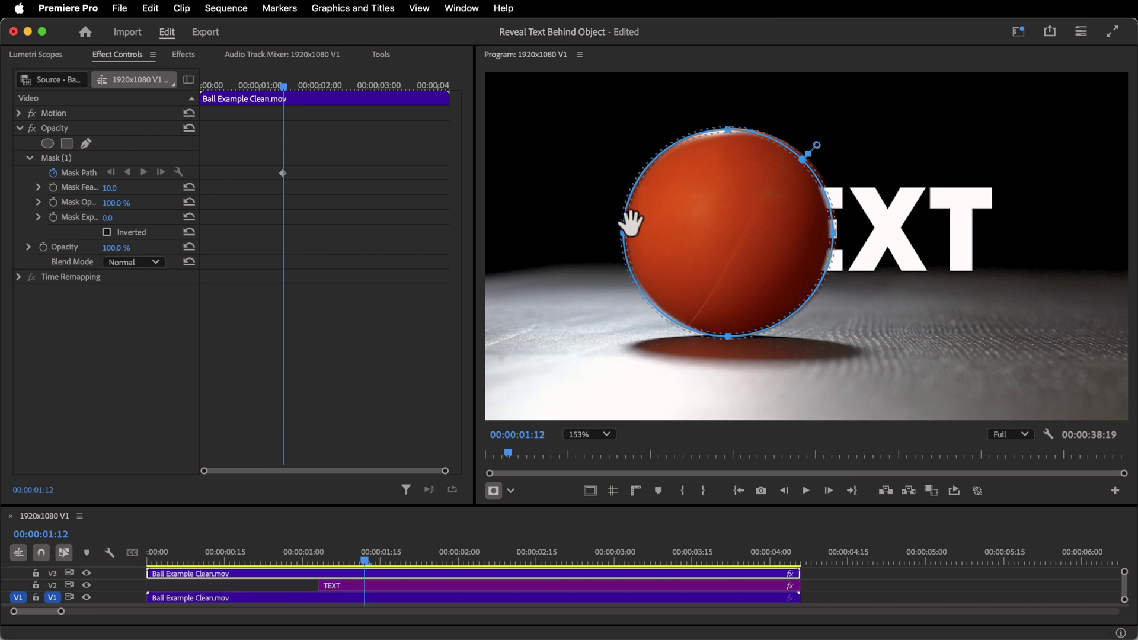
pyautogui.click(440, 410)
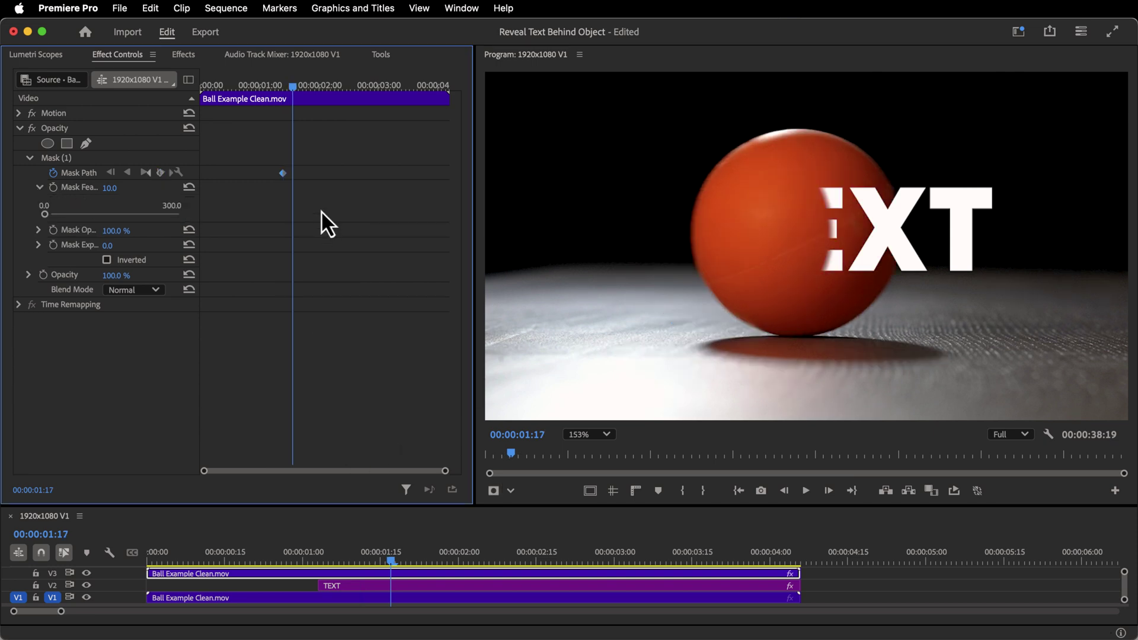
pyautogui.click(57, 161)
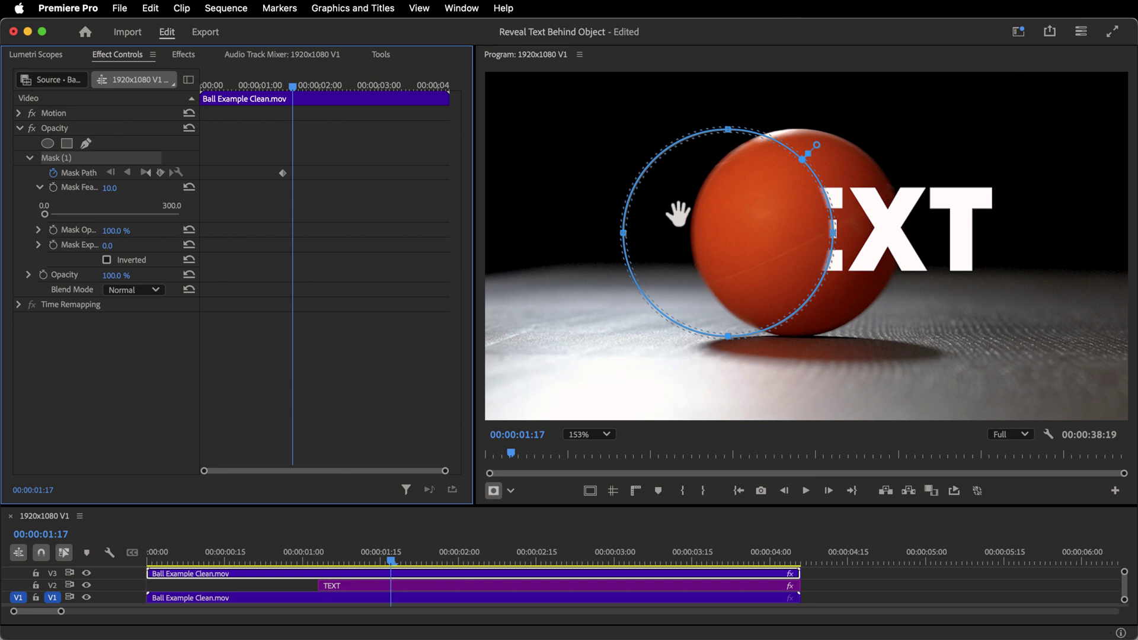
pyautogui.moveTo(677, 213); pyautogui.dragTo(745, 212)
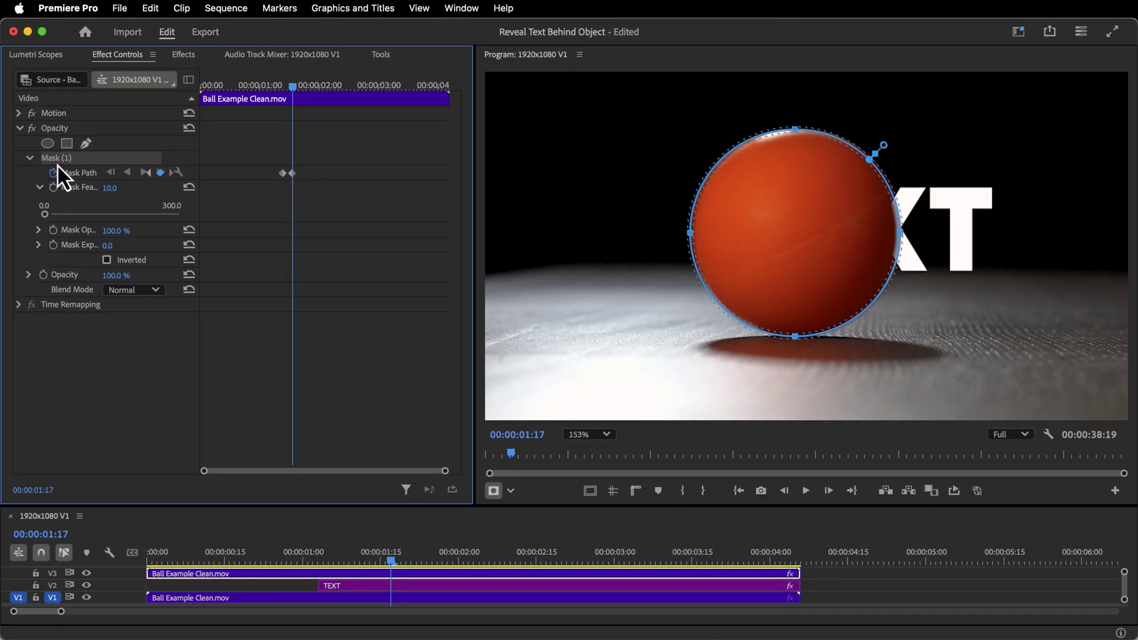
pyautogui.hotkey('shift', 'Right')
pyautogui.moveTo(743, 246); pyautogui.dragTo(797, 253)
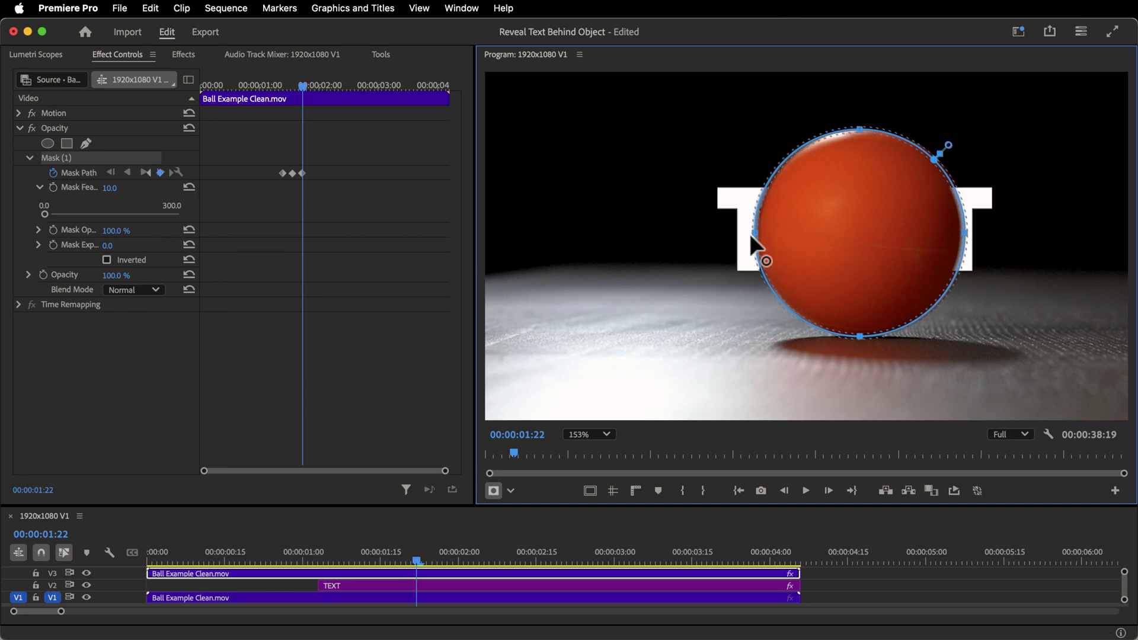
# Step: Raise the mask feather to 16
pyautogui.scroll(8, 756, 230)
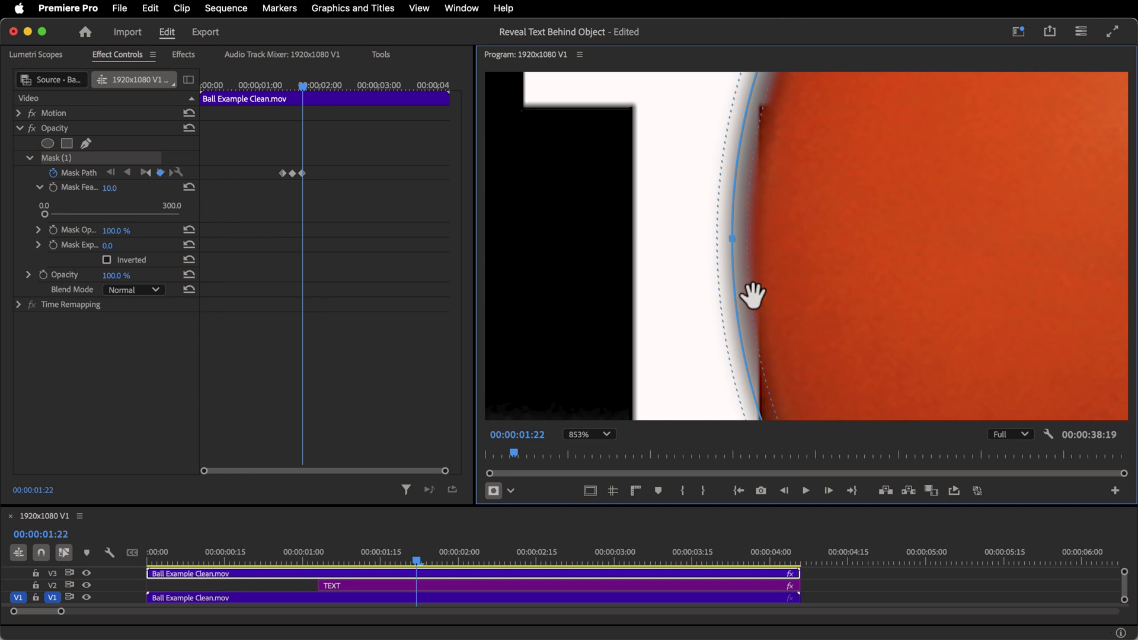
pyautogui.scroll(-2, 750, 215)
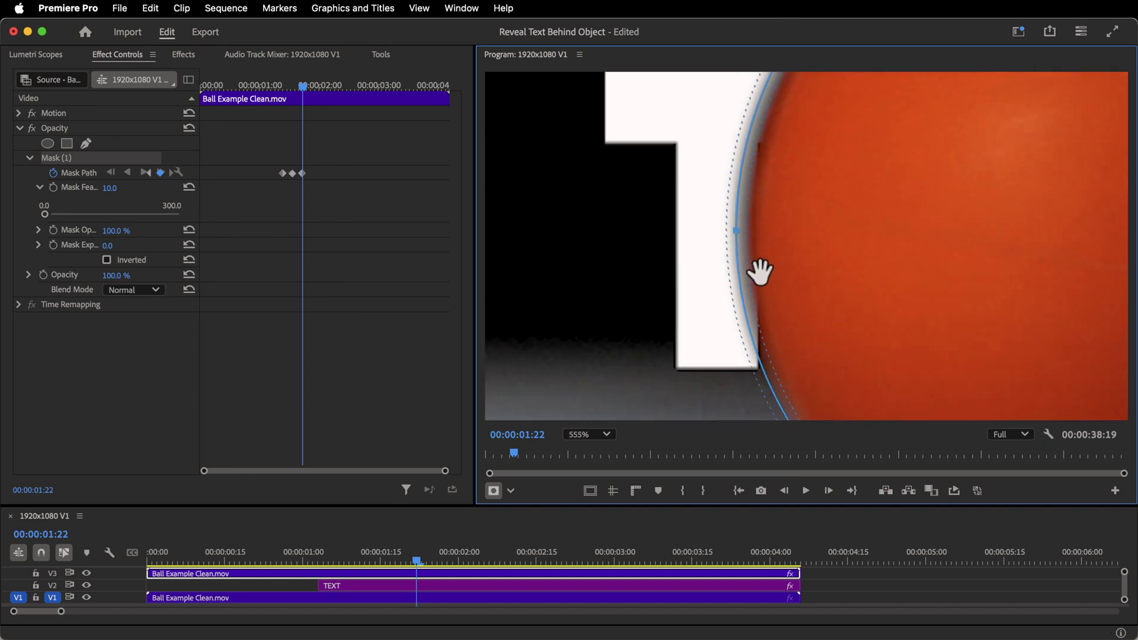
pyautogui.moveTo(859, 229); pyautogui.dragTo(841, 193)
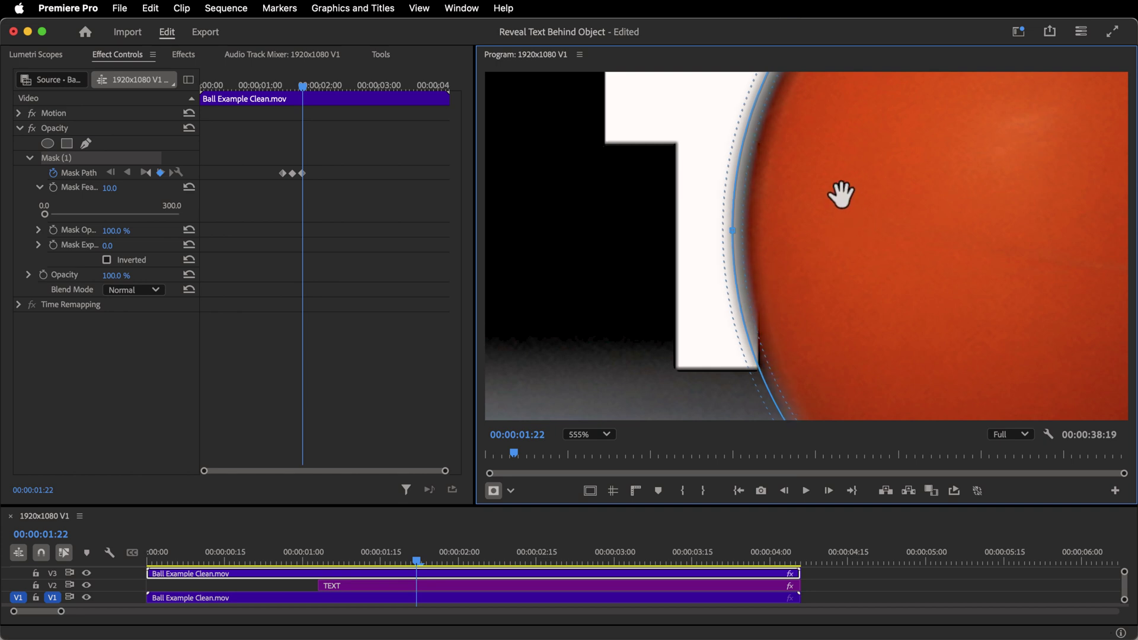
pyautogui.scroll(-1, 841, 193)
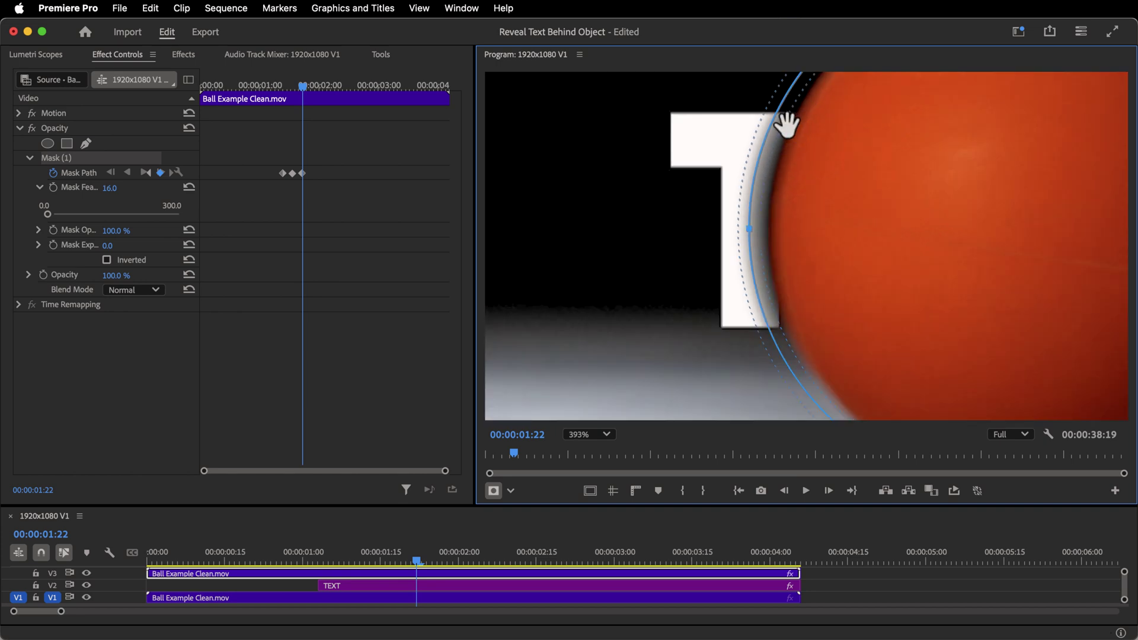
# Step: Add and nudge mask vertices along the ball's left edge at 01:22, undoing the last tweak
pyautogui.click(773, 119)
pyautogui.moveTo(770, 119); pyautogui.dragTo(774, 118)
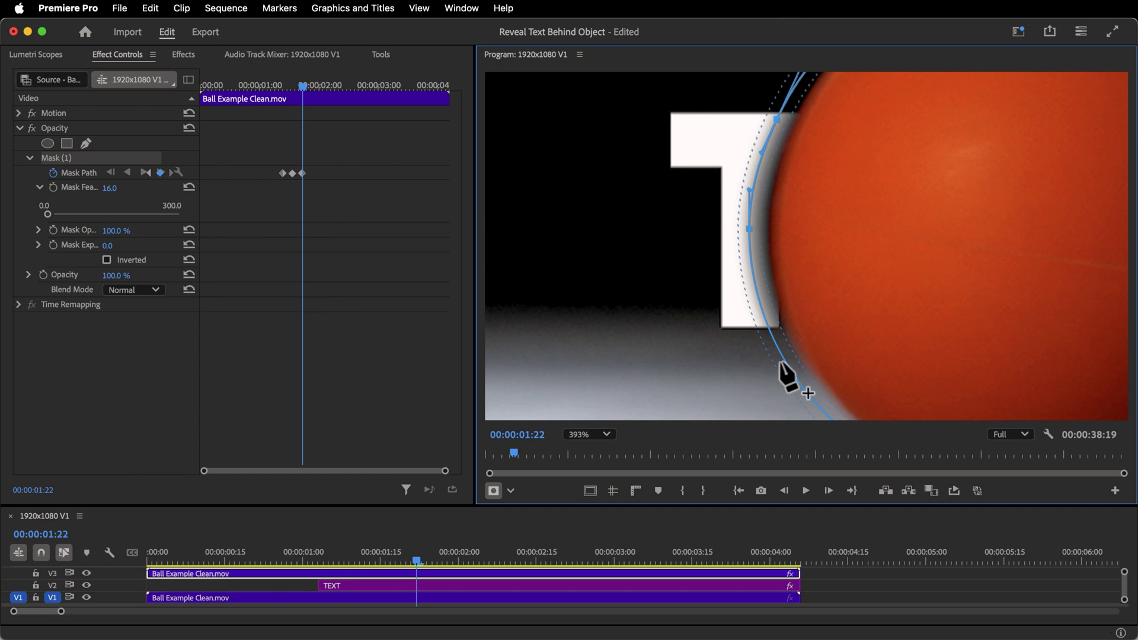
pyautogui.click(783, 360)
pyautogui.moveTo(783, 359); pyautogui.dragTo(783, 361)
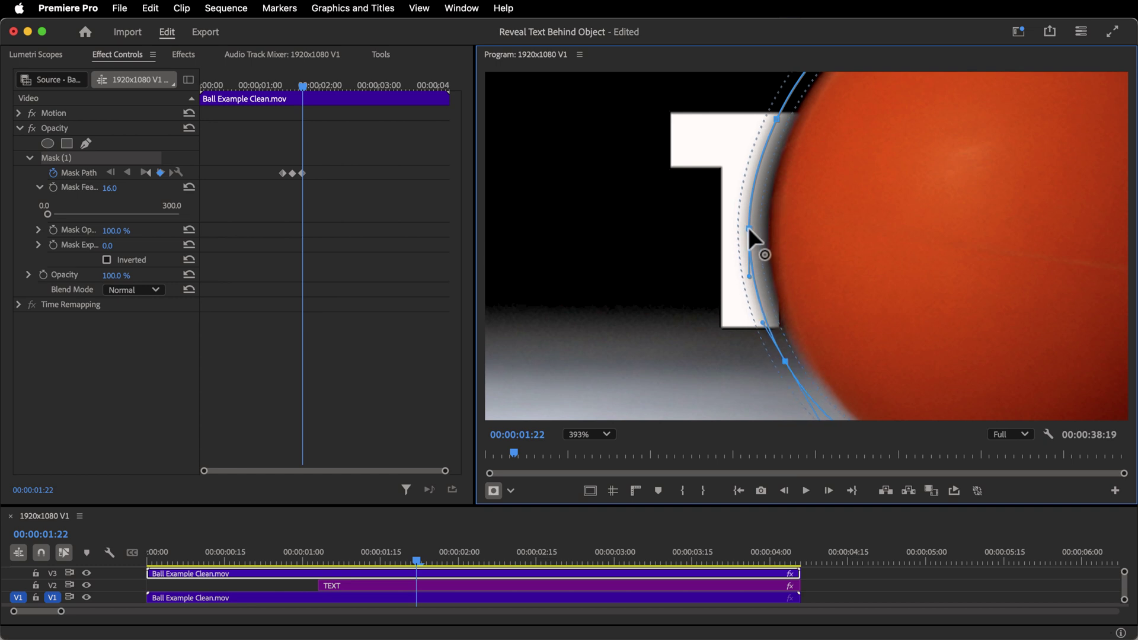
pyautogui.moveTo(748, 227); pyautogui.dragTo(752, 226)
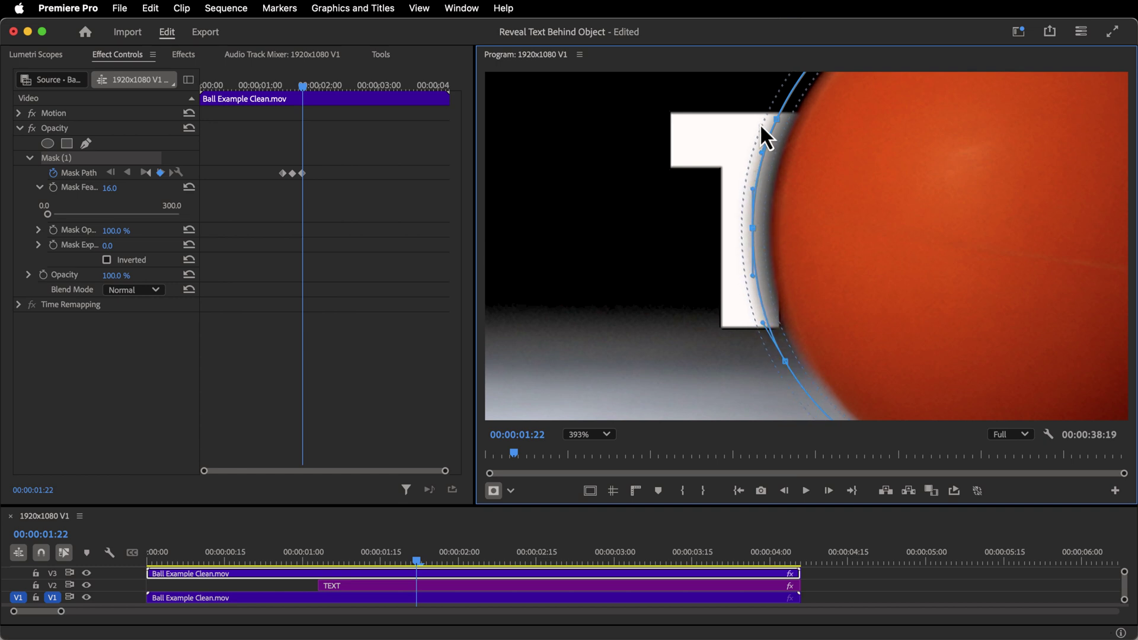
pyautogui.click(775, 120)
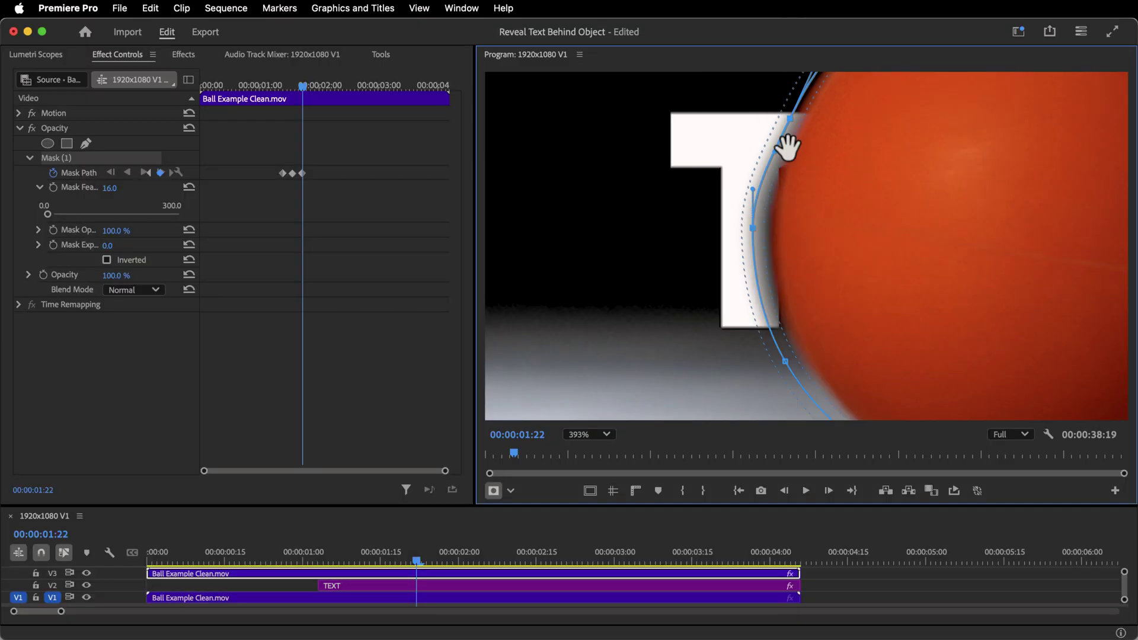
pyautogui.press('super+z')
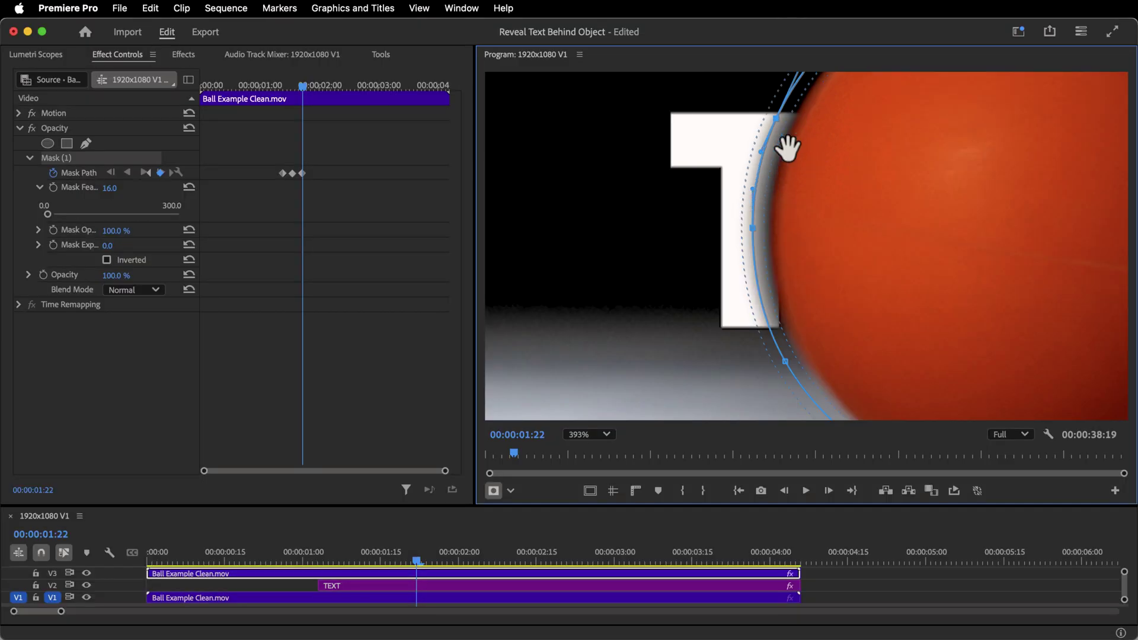
pyautogui.click(83, 8)
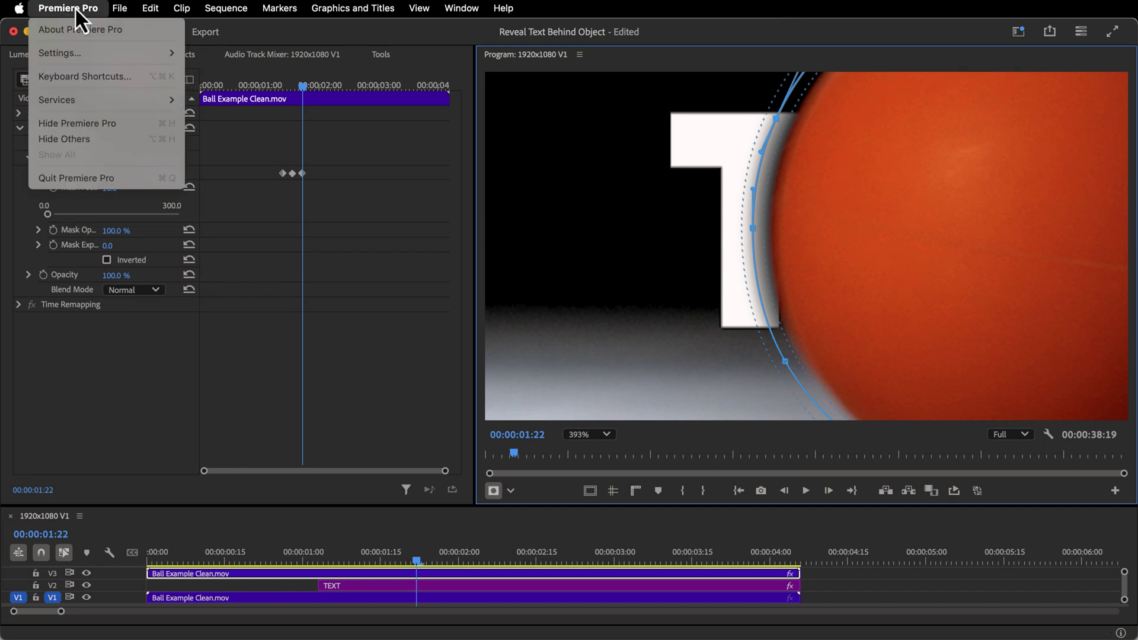
pyautogui.click(85, 79)
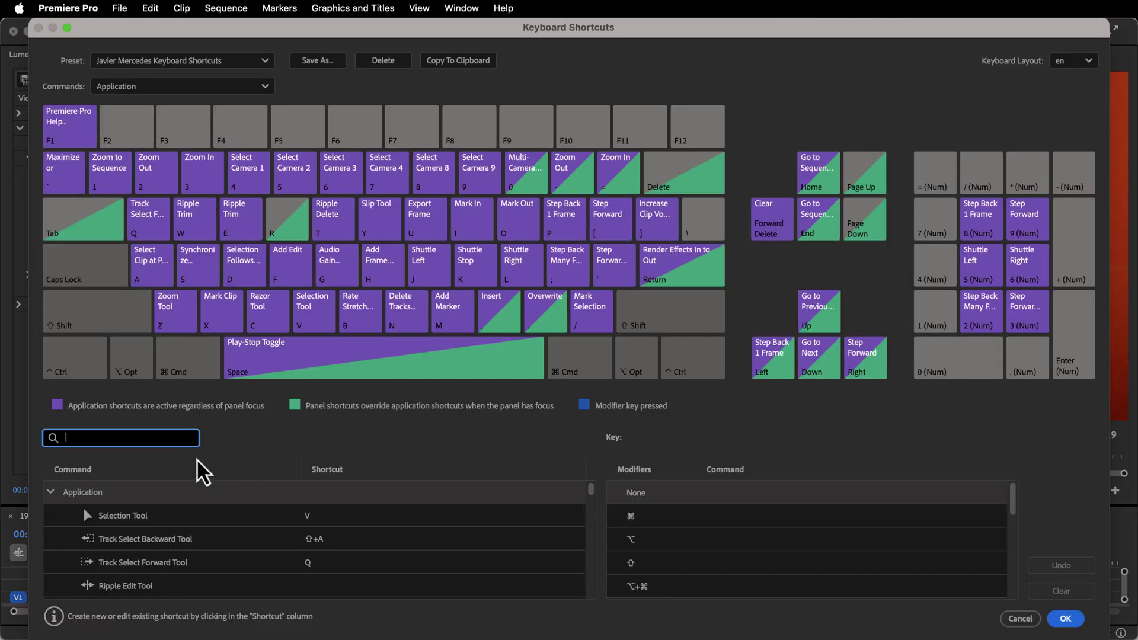
pyautogui.write('step')
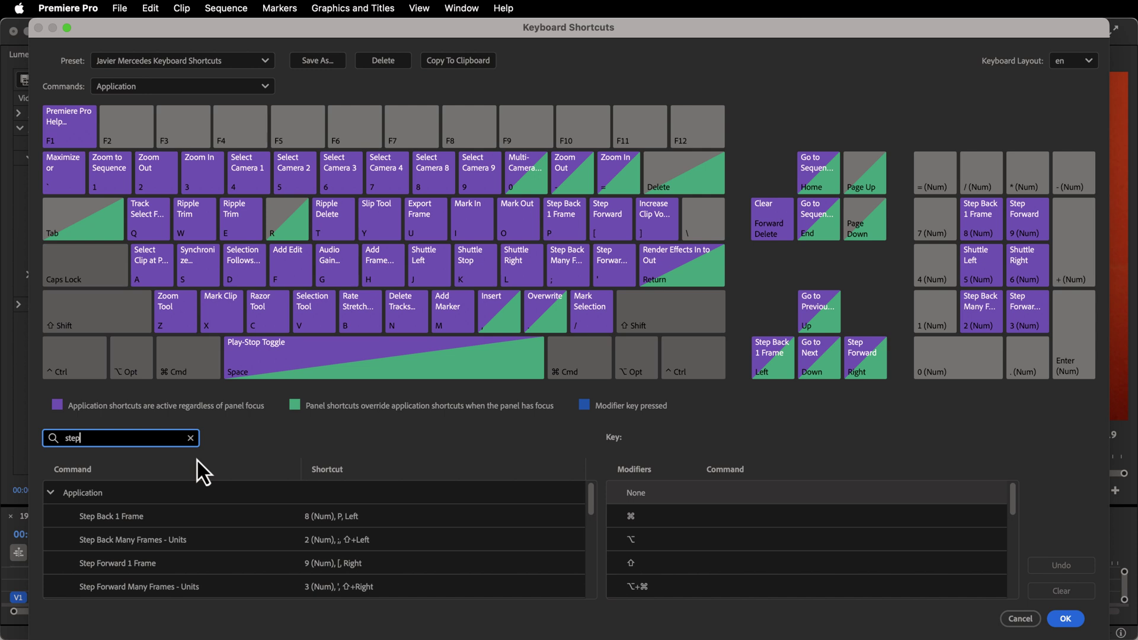
pyautogui.write(' many')
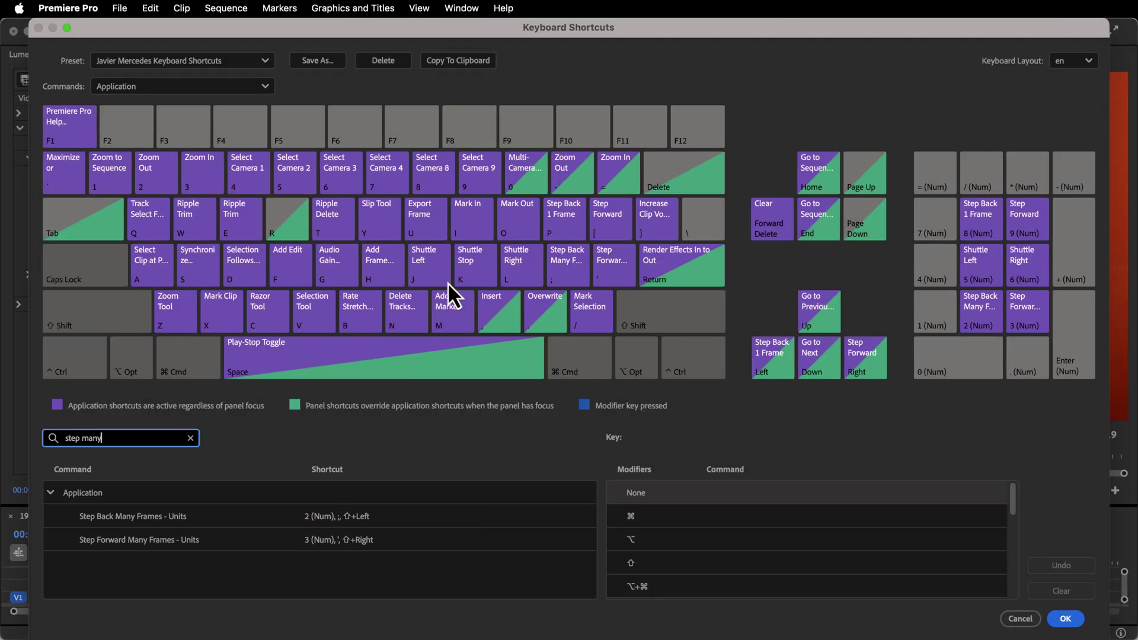
pyautogui.click(320, 524)
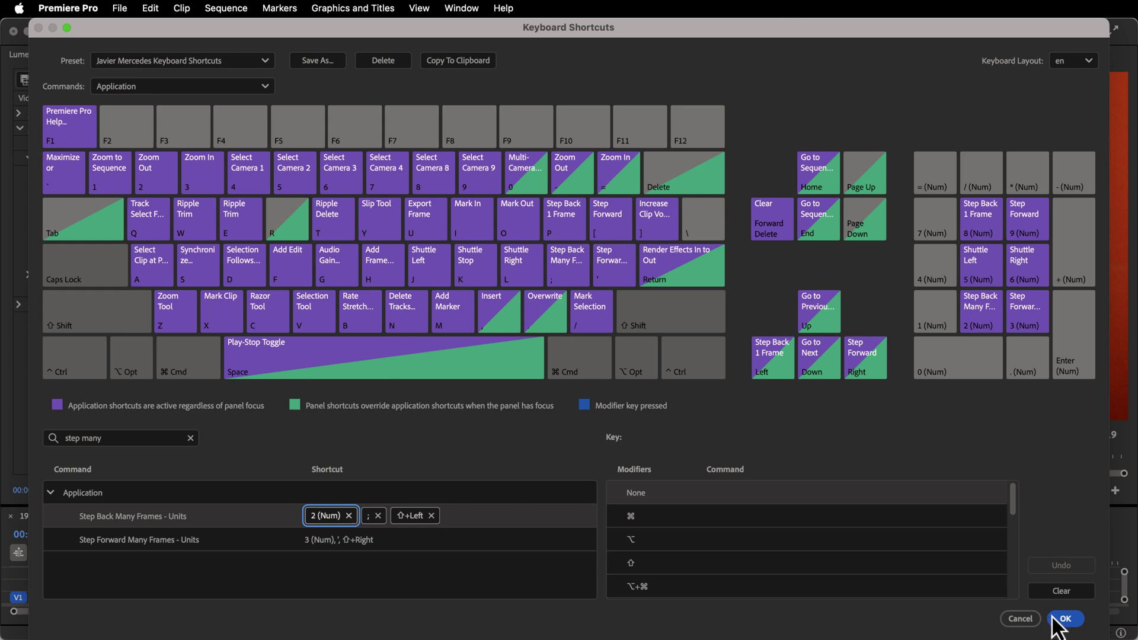
pyautogui.click(1064, 619)
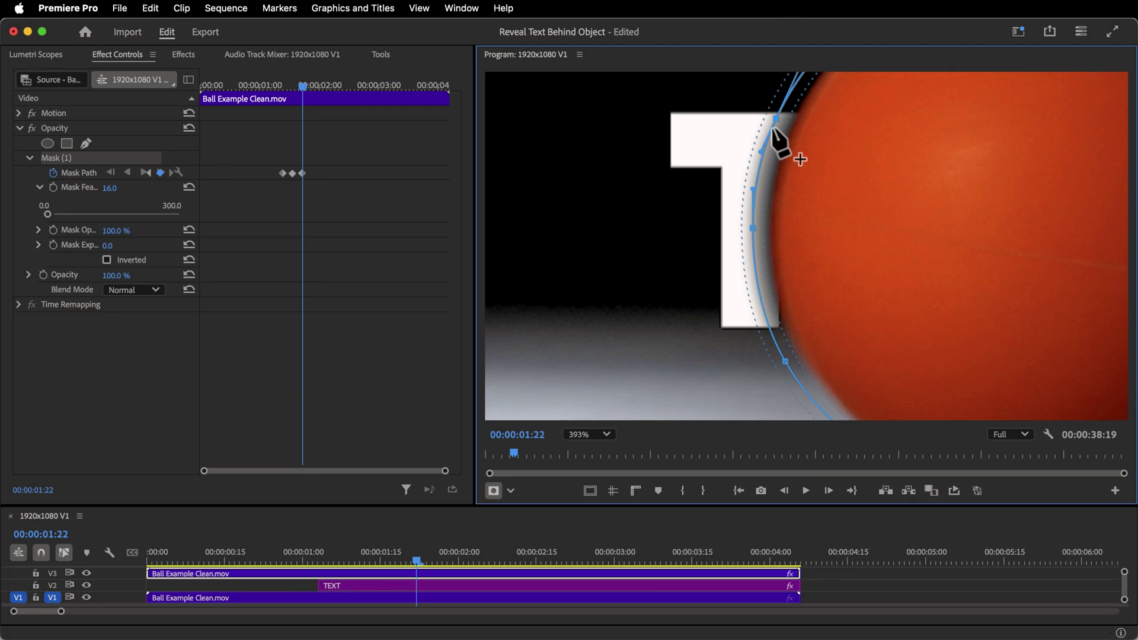
# Step: Step around the 01:22 keyframe and select Mask (1) to show its outline
pyautogui.hotkey('shift', 'Right')
pyautogui.hotkey('shift', 'Left')
pyautogui.hotkey('shift', 'Right')
pyautogui.hotkey('shift', 'Left')
pyautogui.click(107, 374)
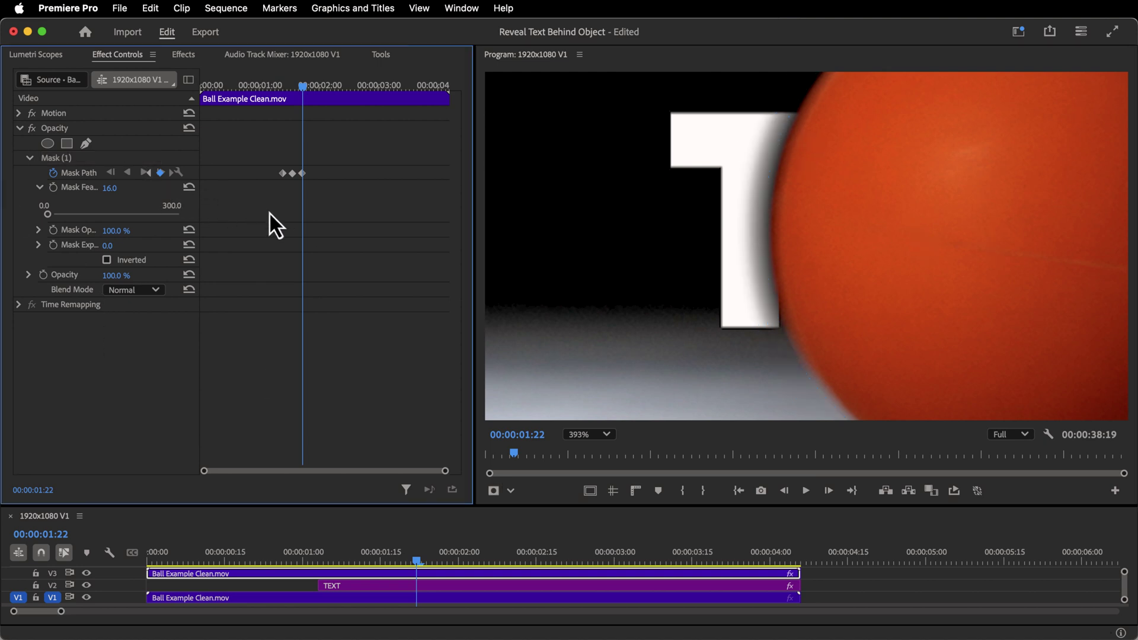
pyautogui.hotkey('shift', 'Right')
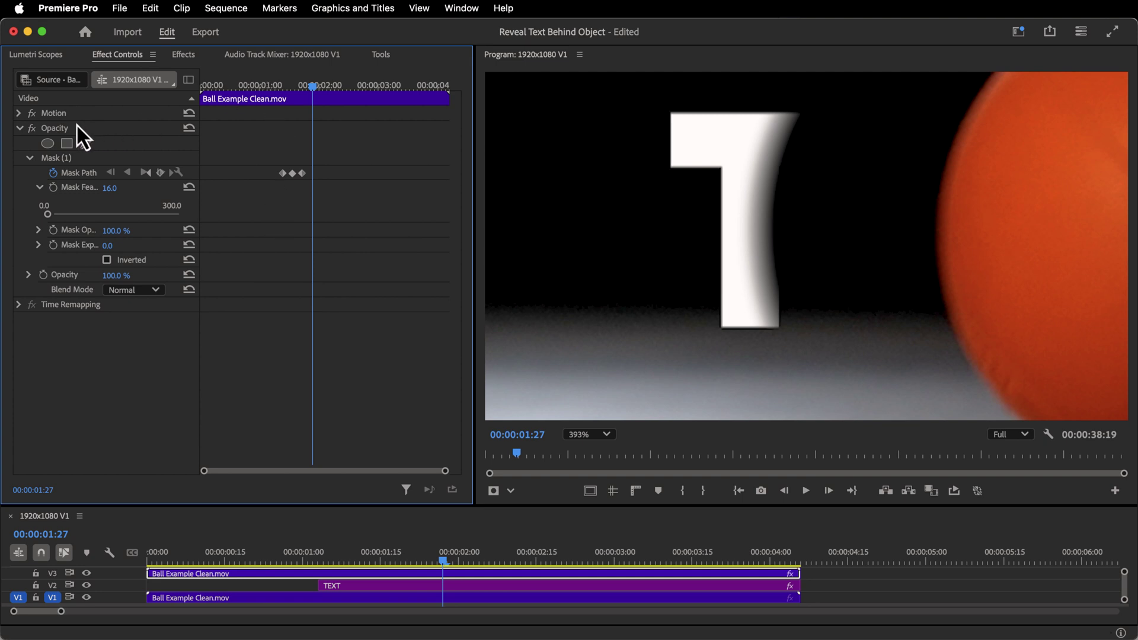
pyautogui.click(64, 158)
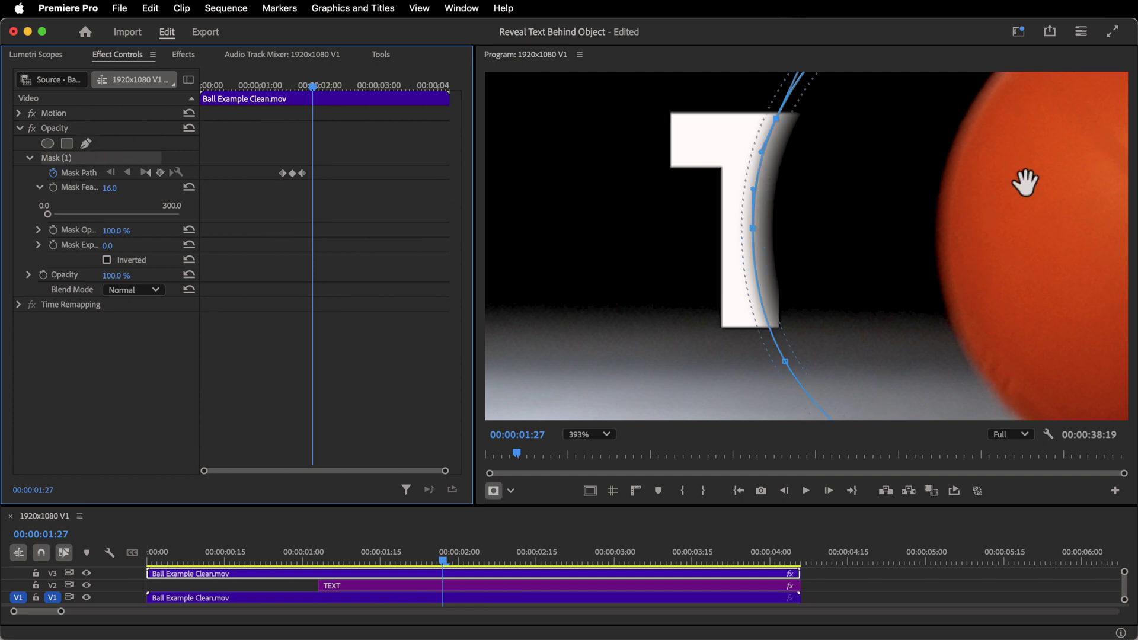
pyautogui.hotkey('shift', 'Left')
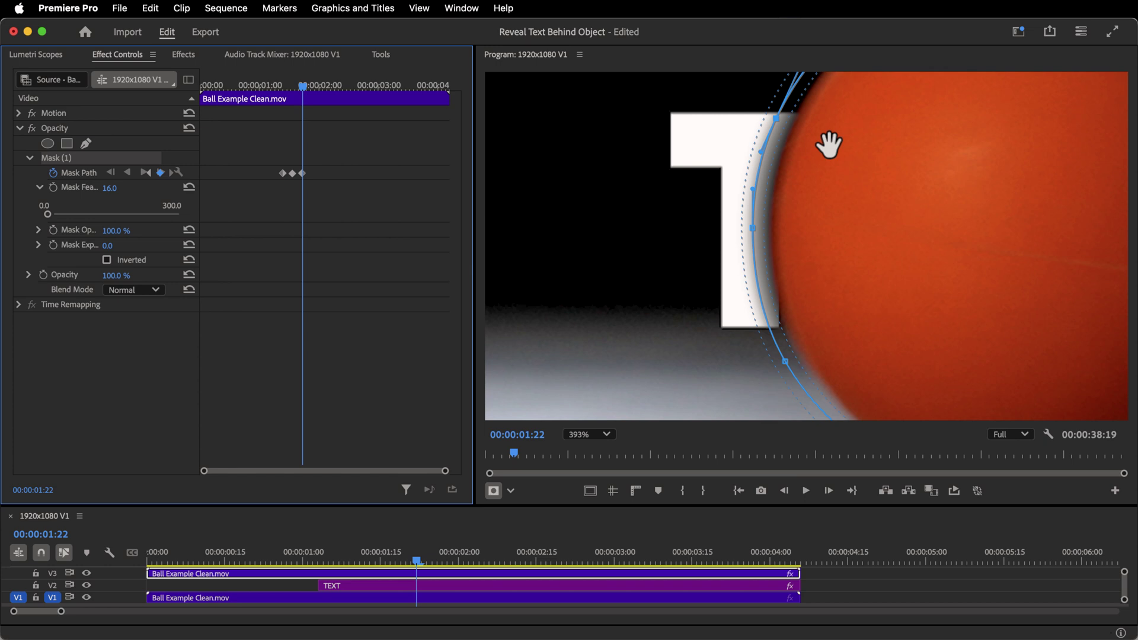
# Step: Move the mask to the ball's edge at 01:27, 02:02 and 02:07, revealing the letter E
pyautogui.hotkey('shift', 'Right')
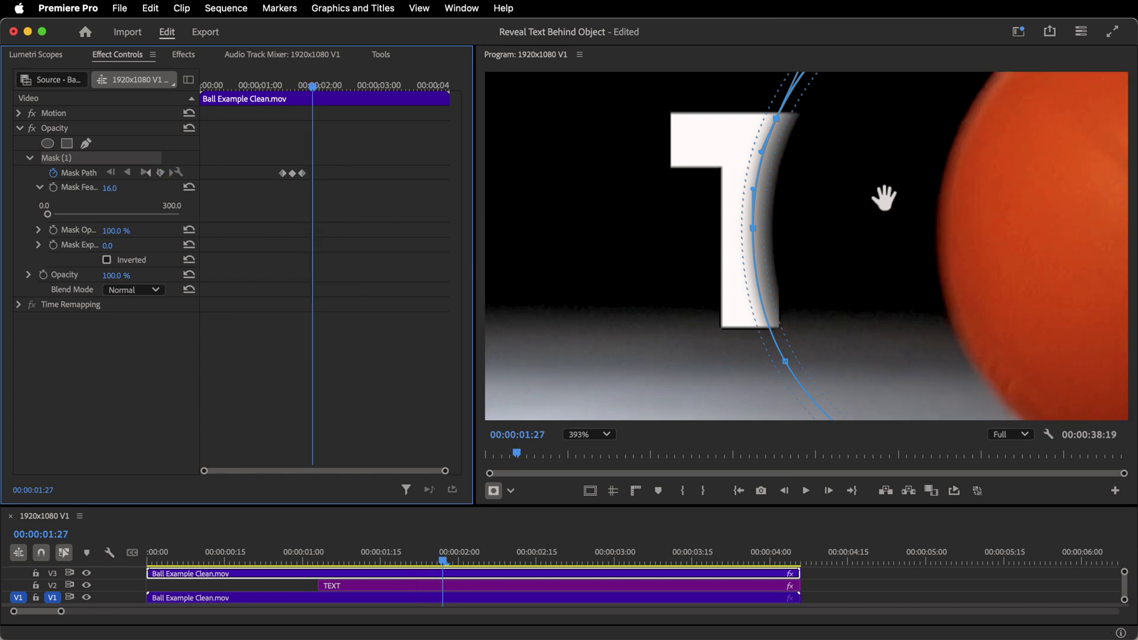
pyautogui.scroll(-3, 882, 207)
pyautogui.moveTo(880, 217); pyautogui.dragTo(991, 214)
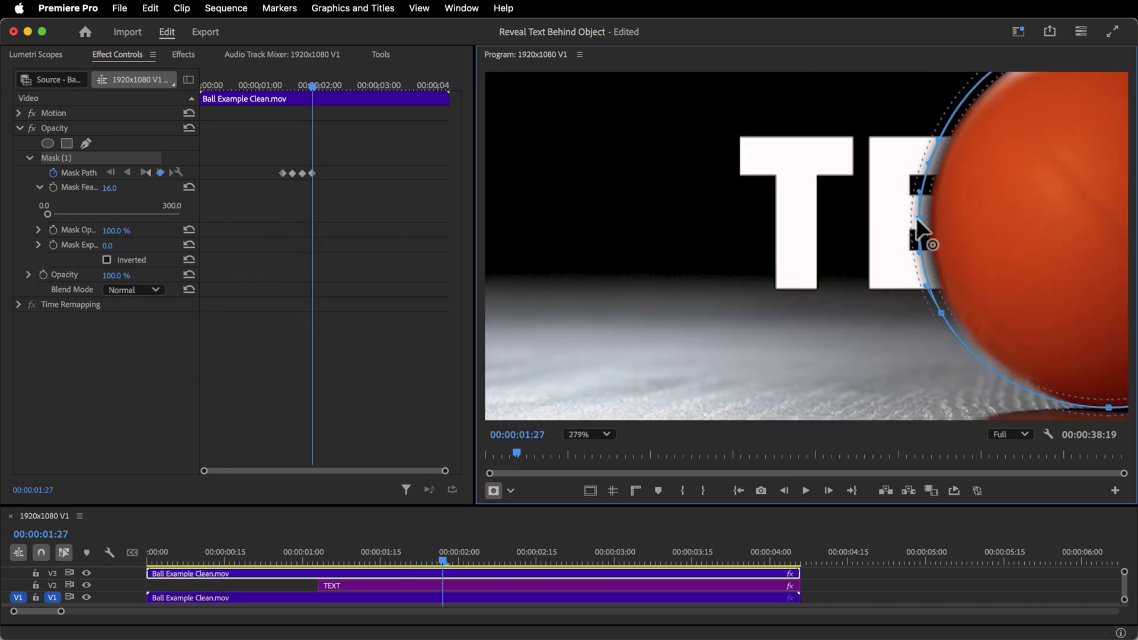
pyautogui.hotkey('shift', 'Right')
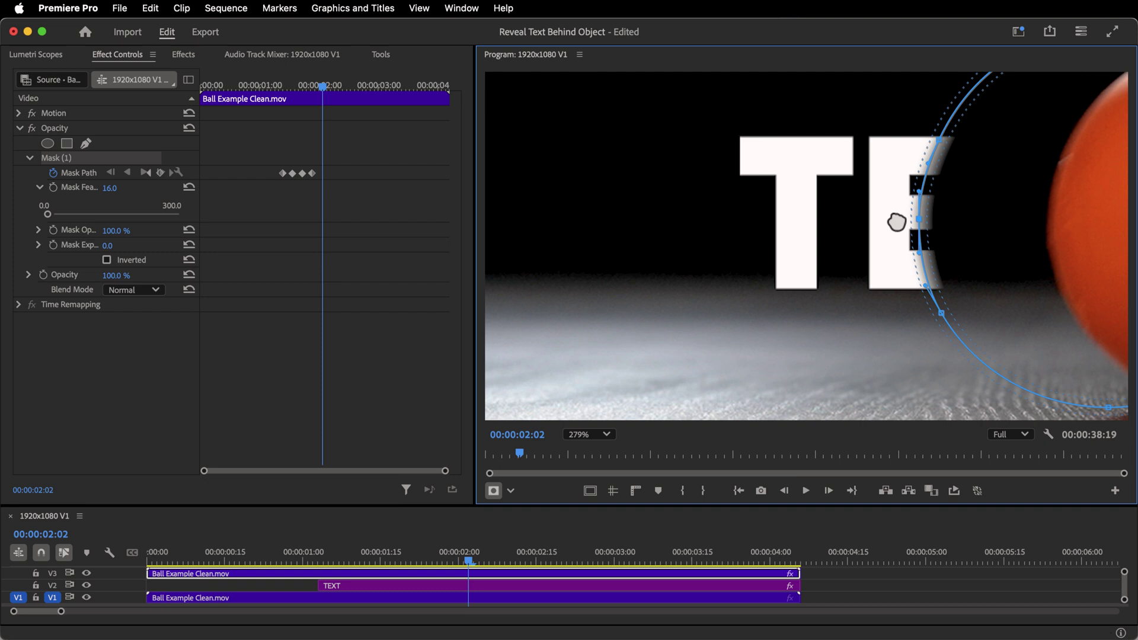
pyautogui.moveTo(895, 221); pyautogui.dragTo(817, 213)
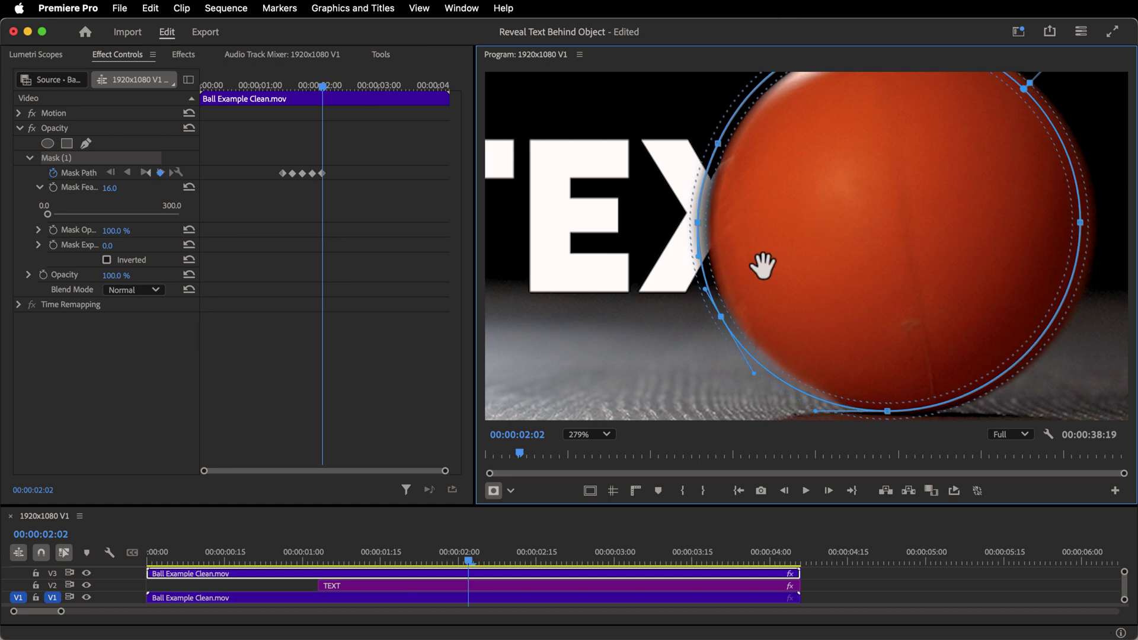
pyautogui.hotkey('shift', 'Right')
pyautogui.moveTo(702, 225); pyautogui.dragTo(892, 228)
# Step: Advance to 02:12, set the Program monitor zoom to Fit, and scrub back
pyautogui.hotkey('shift', 'Right')
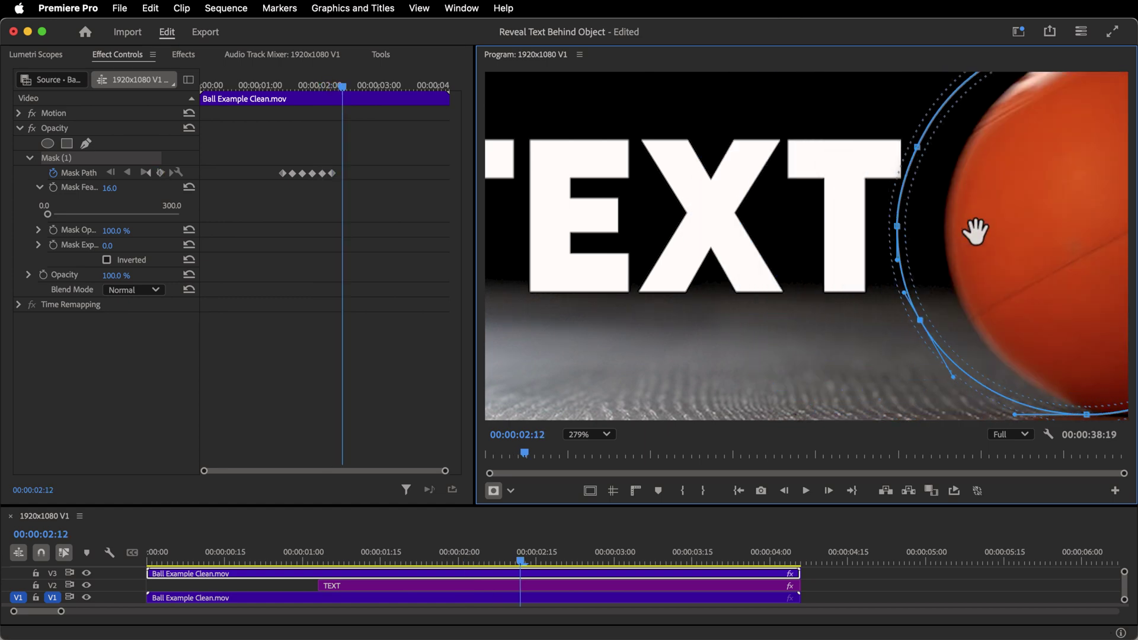
pyautogui.click(589, 434)
pyautogui.click(607, 410)
pyautogui.moveTo(389, 561); pyautogui.dragTo(512, 563)
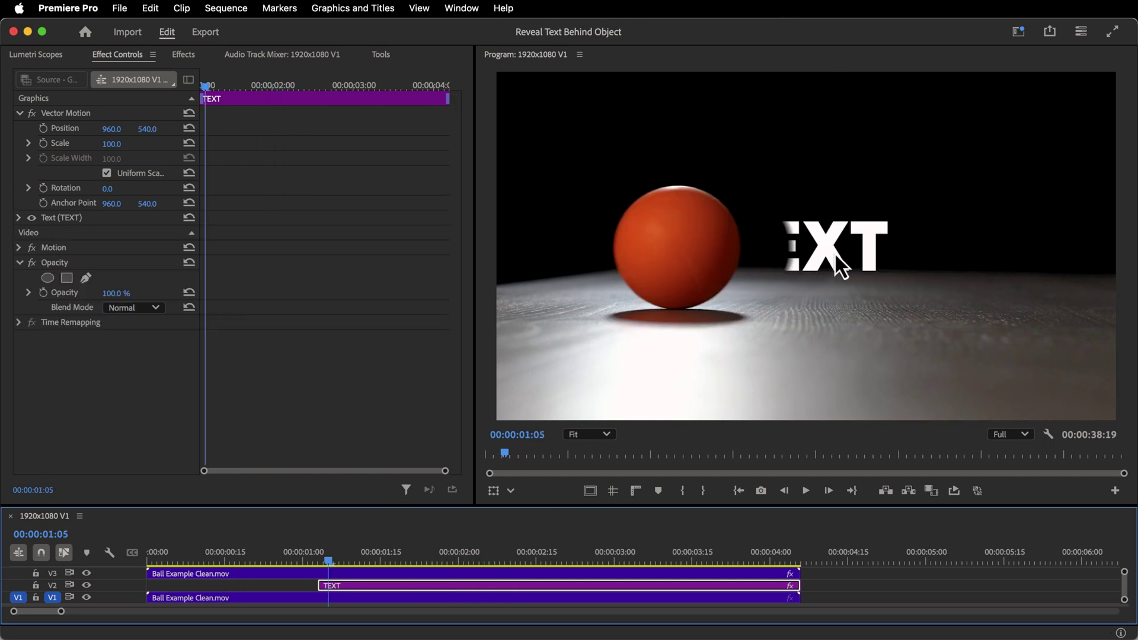
# Step: Search the Effects panel for 'crop' and apply Crop to the TEXT clip
pyautogui.press('Left')
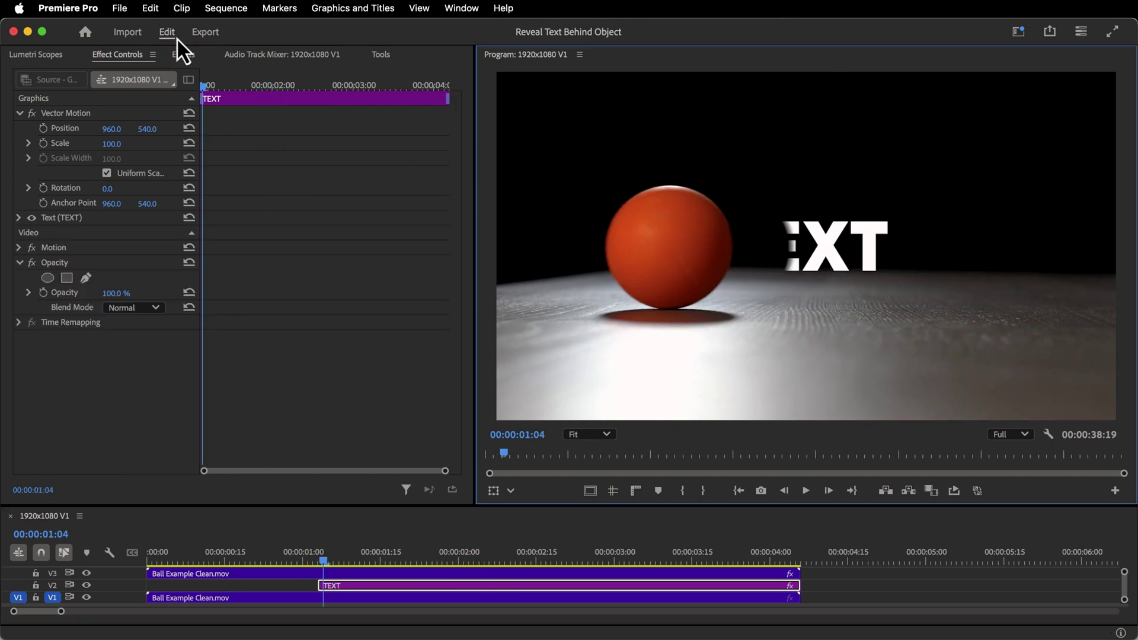
pyautogui.click(183, 54)
pyautogui.doubleClick(119, 77)
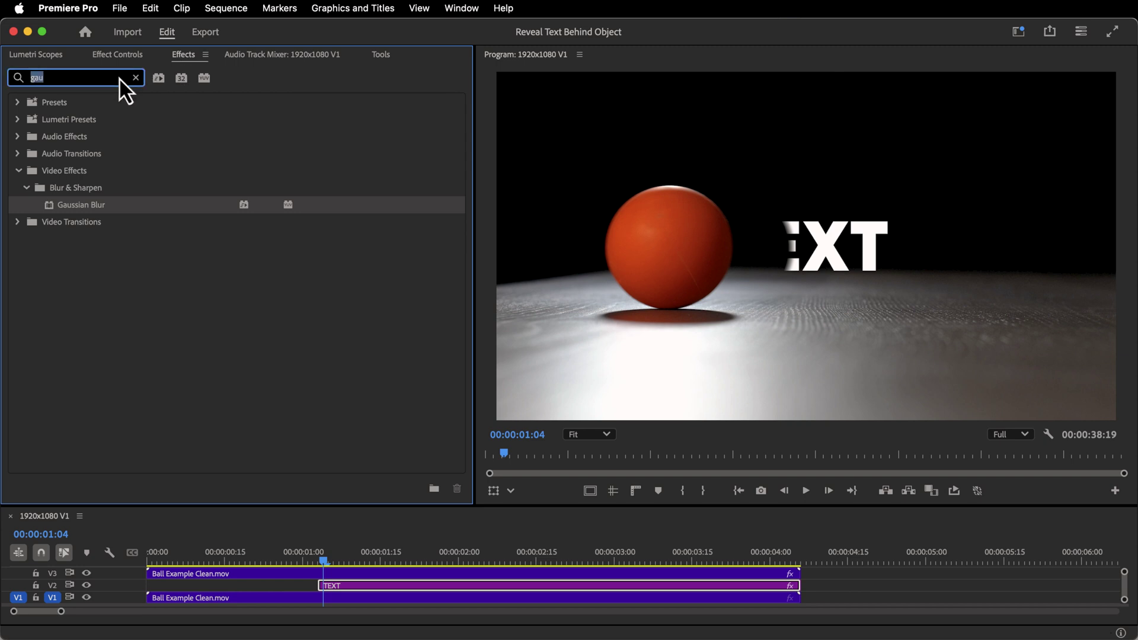
pyautogui.write('crop')
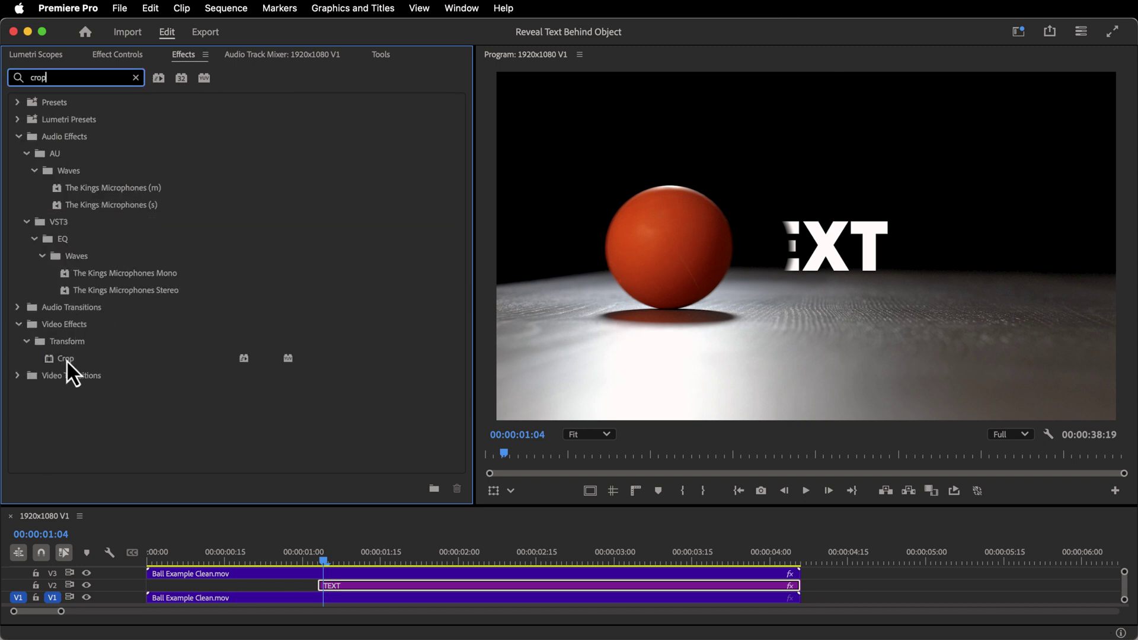
pyautogui.moveTo(67, 359); pyautogui.dragTo(334, 585)
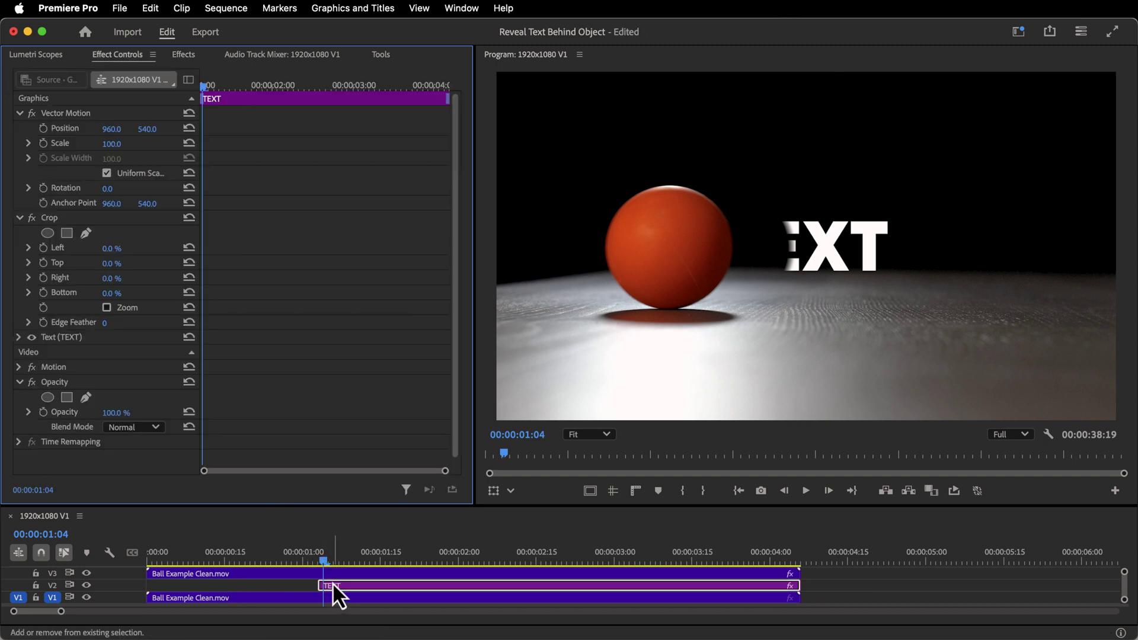
# Step: Crop the text's right edge inward to 73.6 % and keyframe Crop Right at 01:03
pyautogui.click(48, 219)
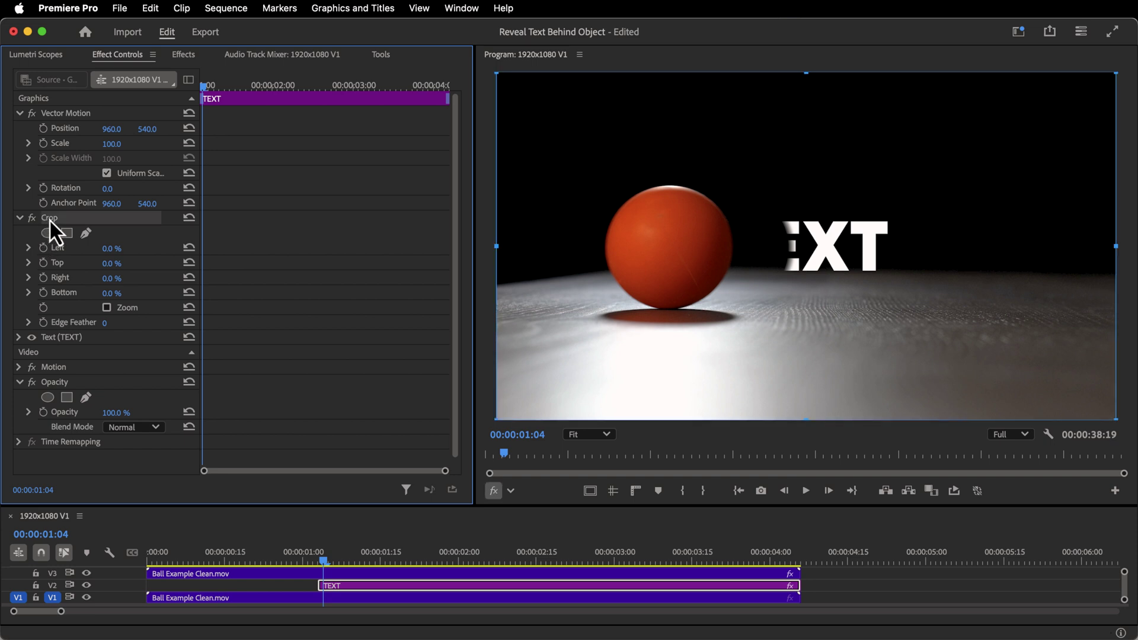
pyautogui.moveTo(1116, 246)
pyautogui.mouseDown()
pyautogui.moveTo(764, 257)
pyautogui.moveTo(919, 241)
pyautogui.moveTo(787, 255)
pyautogui.moveTo(1048, 254)
pyautogui.moveTo(650, 224)
pyautogui.moveTo(922, 247)
pyautogui.moveTo(1086, 241)
pyautogui.moveTo(991, 229)
pyautogui.moveTo(1118, 237)
pyautogui.mouseUp()
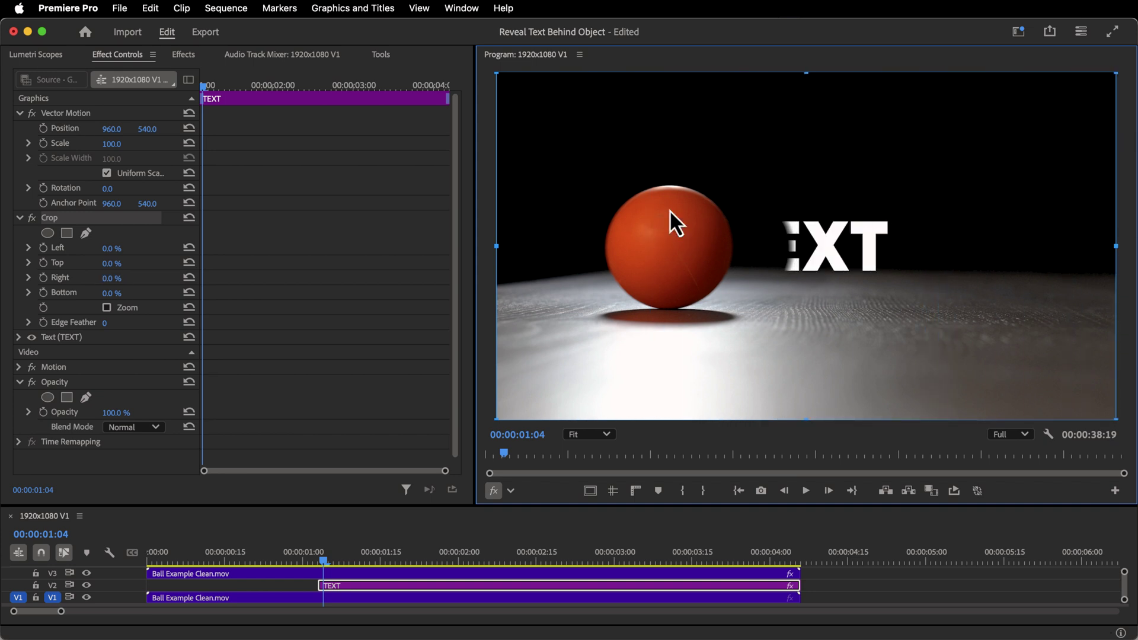
pyautogui.moveTo(1114, 243); pyautogui.dragTo(667, 250)
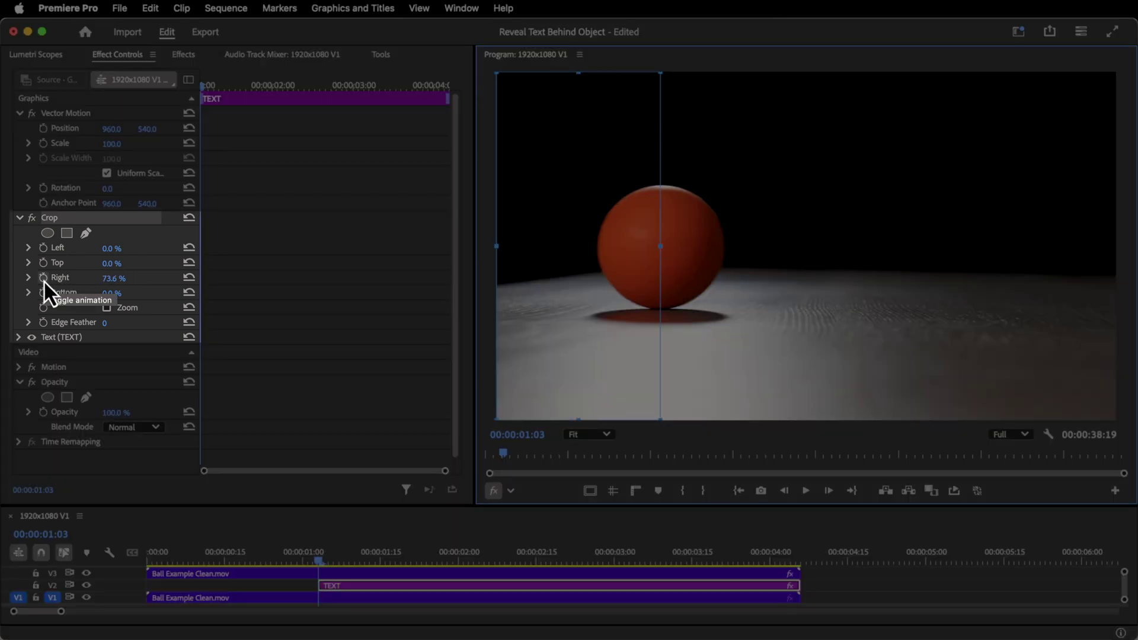
pyautogui.click(43, 278)
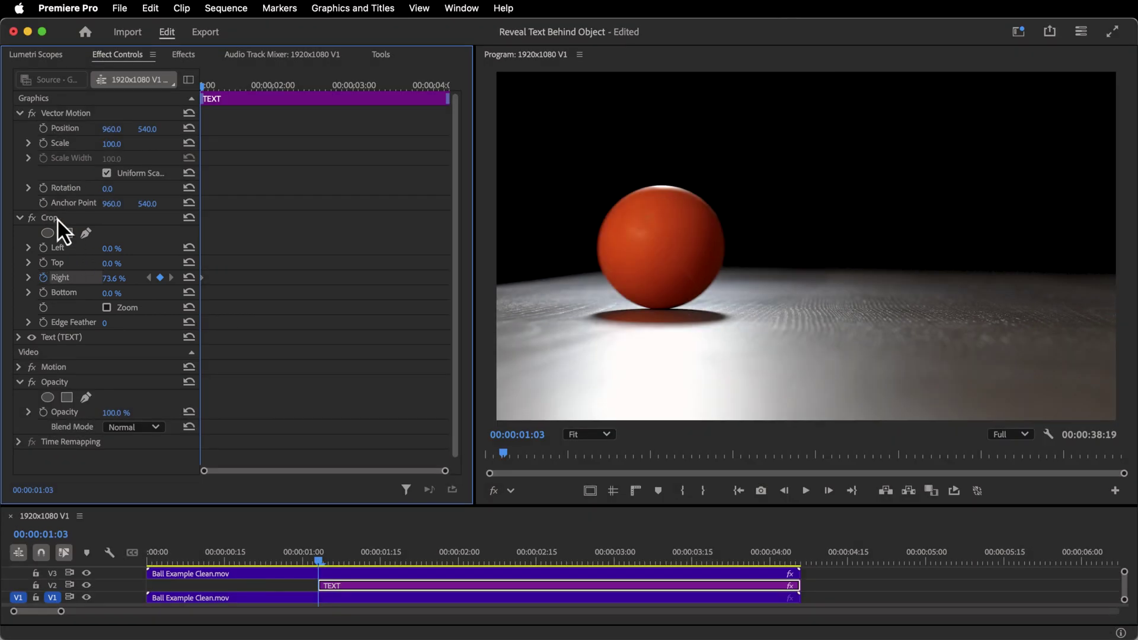
# Step: Reduce Crop Right to 34.0 % at 02:04, then play back the reveal
pyautogui.click(56, 218)
pyautogui.moveTo(325, 569); pyautogui.dragTo(555, 551)
pyautogui.moveTo(660, 350); pyautogui.dragTo(856, 257)
pyautogui.moveTo(556, 561); pyautogui.dragTo(334, 585)
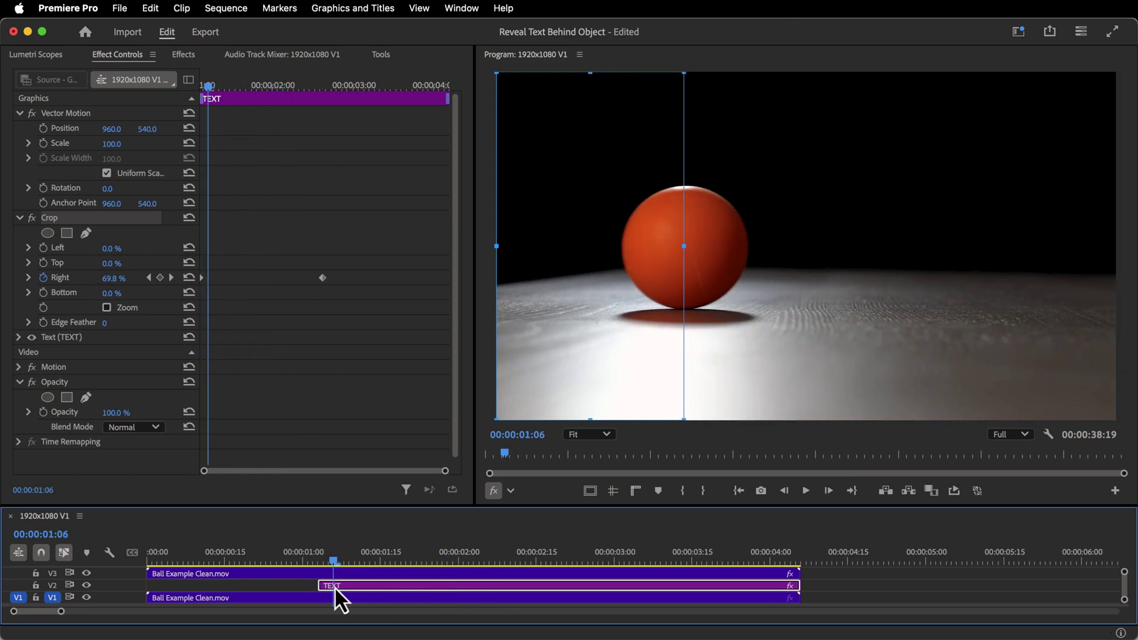
pyautogui.press('space')
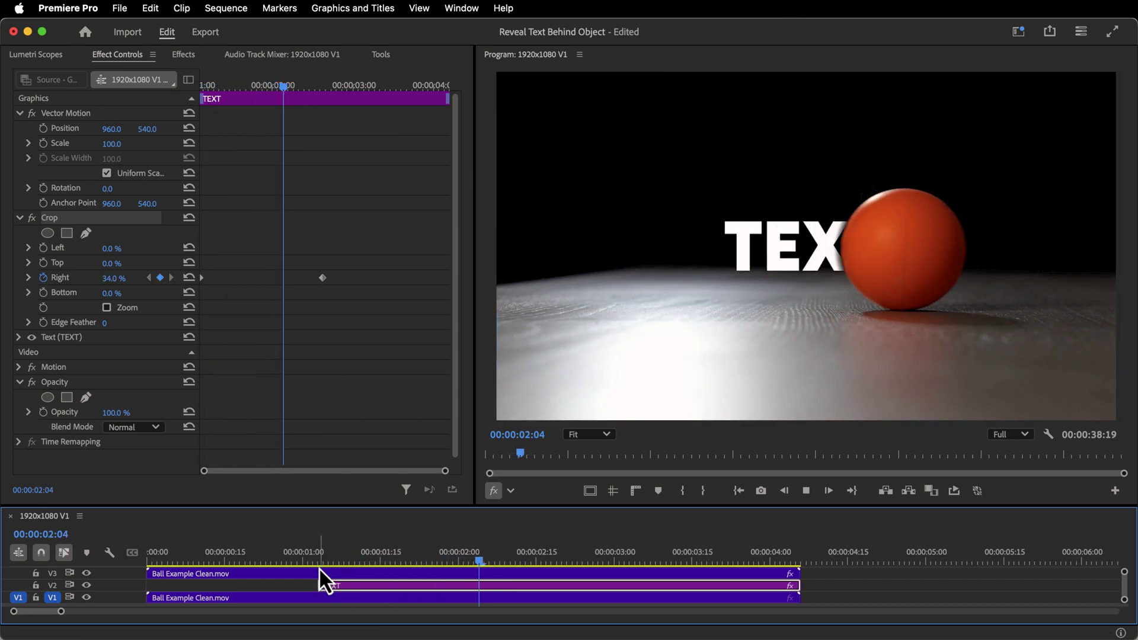
# Step: Stop playback, retype the title from TEXT to 'LIKE?', and scrub back to preview
pyautogui.press('space')
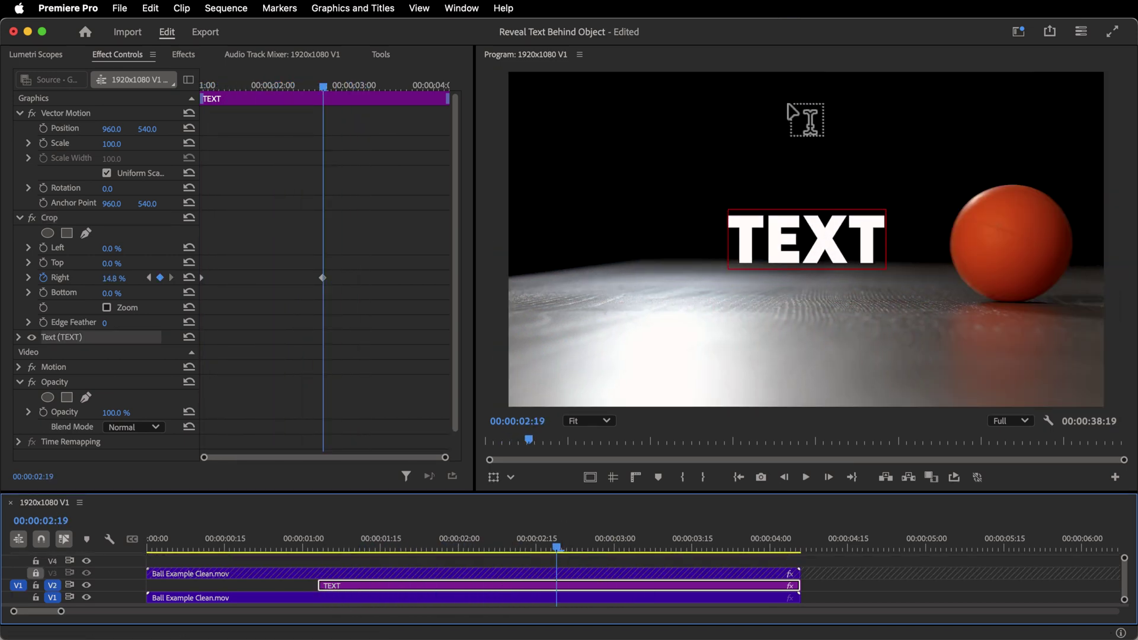
pyautogui.doubleClick(787, 232)
pyautogui.write('L')
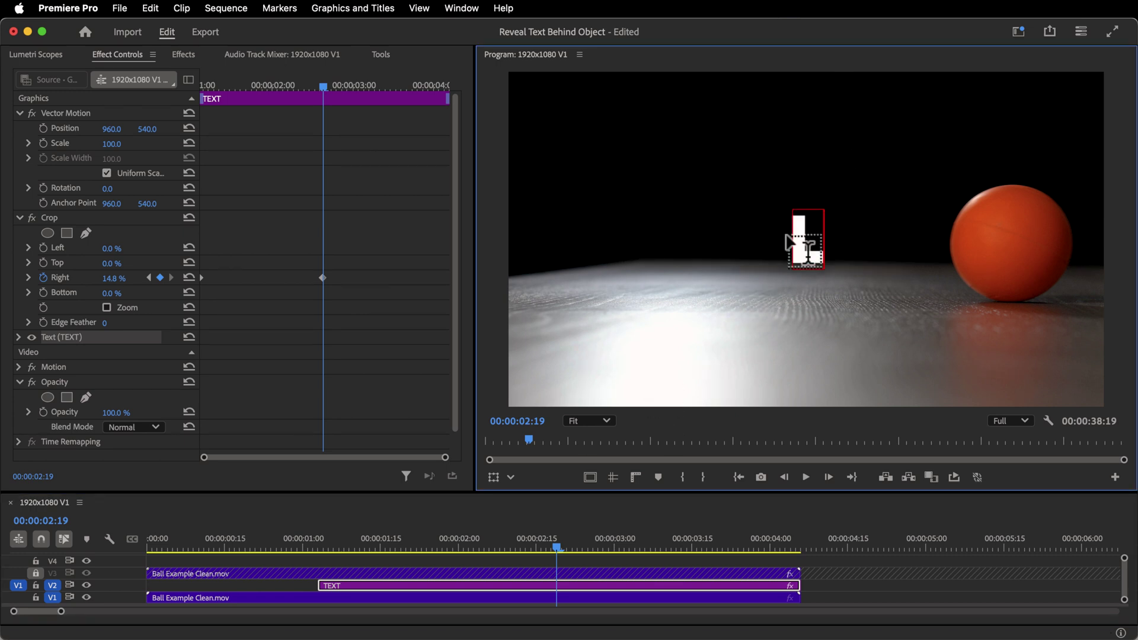
pyautogui.write('IKE?')
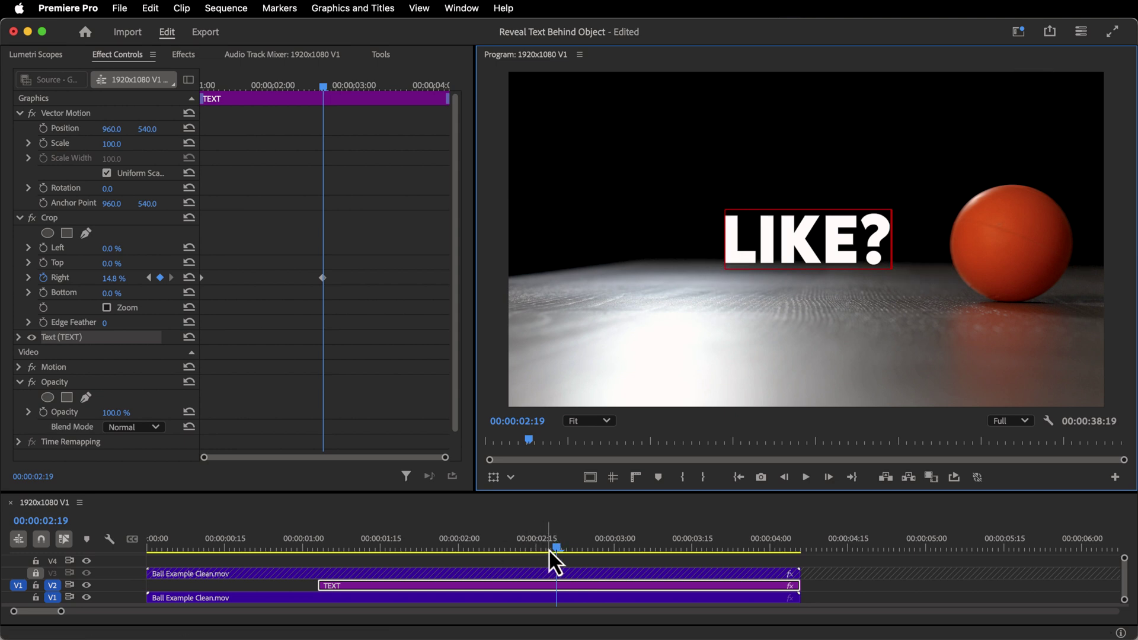
pyautogui.moveTo(550, 550); pyautogui.dragTo(404, 541)
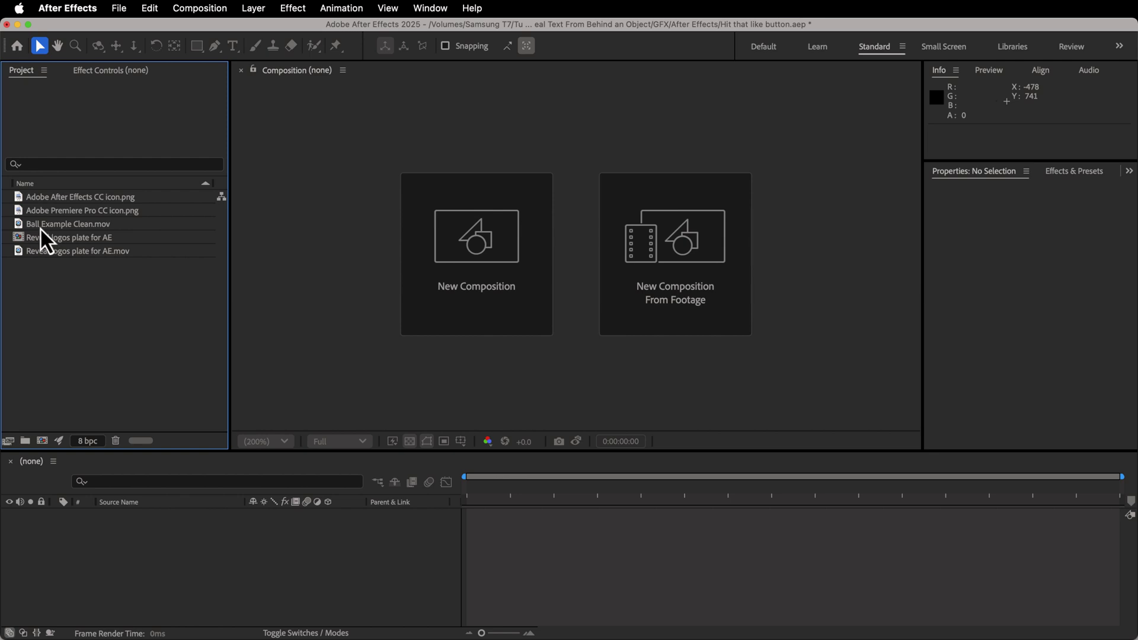
# Step: Create a composition from Ball Example Clean.mov and go to frame 0:00:07:23
pyautogui.moveTo(16, 224); pyautogui.dragTo(44, 450)
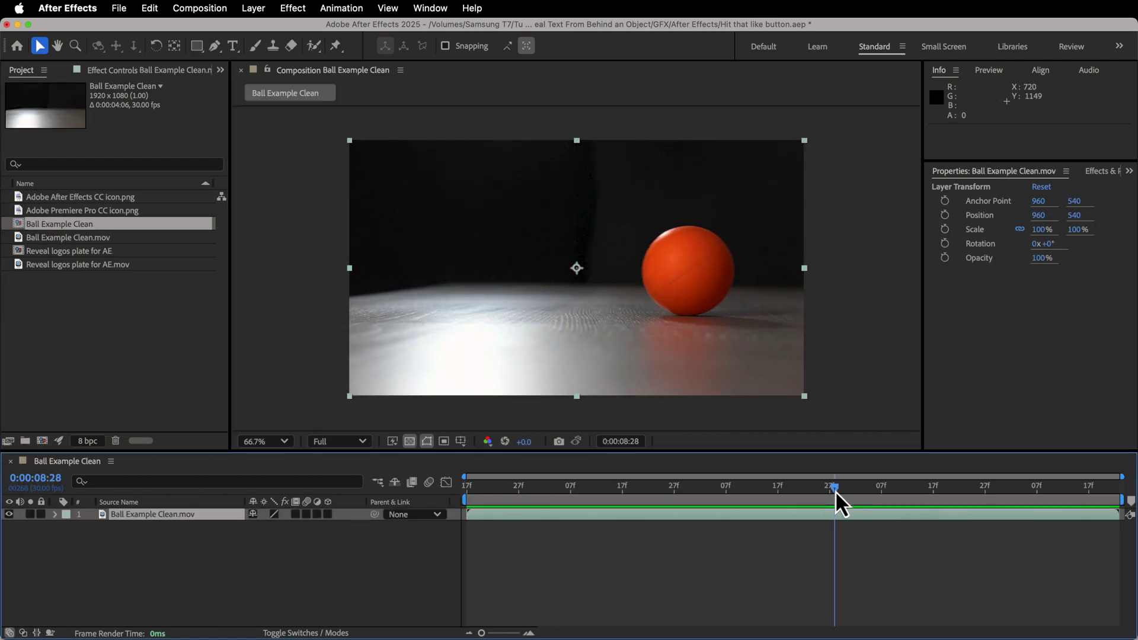
pyautogui.moveTo(834, 491); pyautogui.dragTo(660, 499)
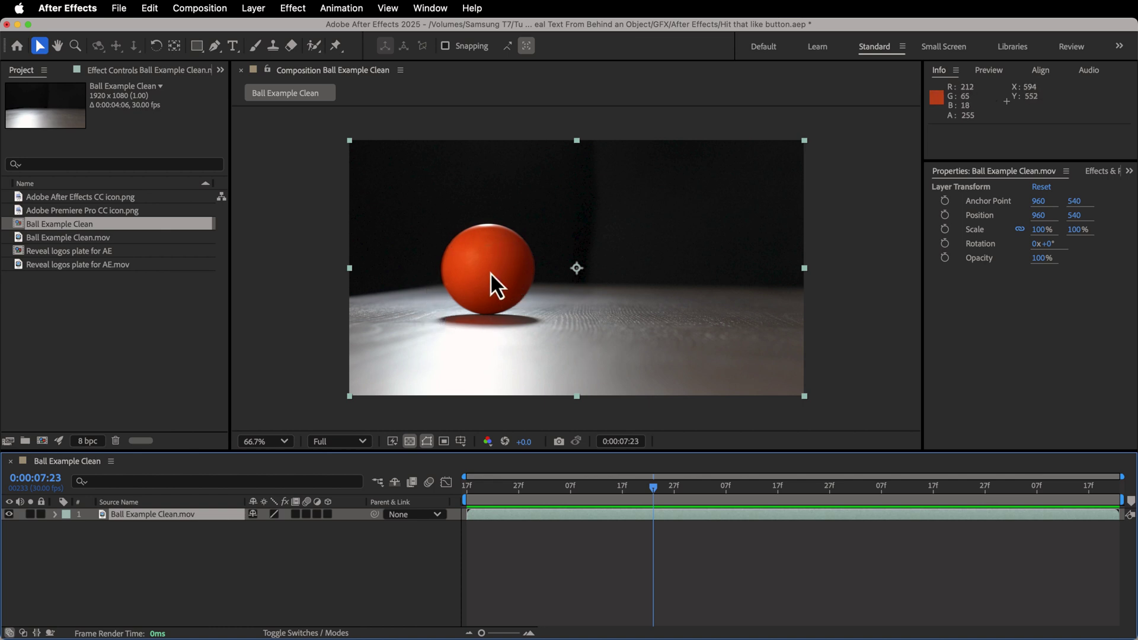
# Step: Undo the stray ellipse and the accidental layer move, and select the Roto Brush Tool
pyautogui.doubleClick(197, 45)
pyautogui.press('super+z')
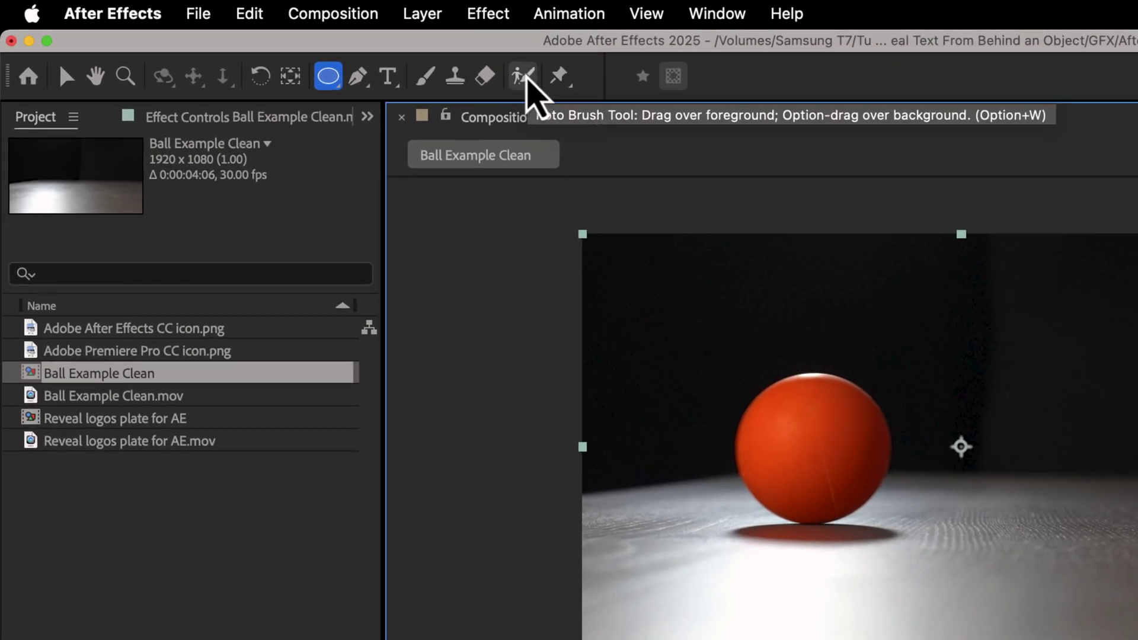
pyautogui.click(522, 77)
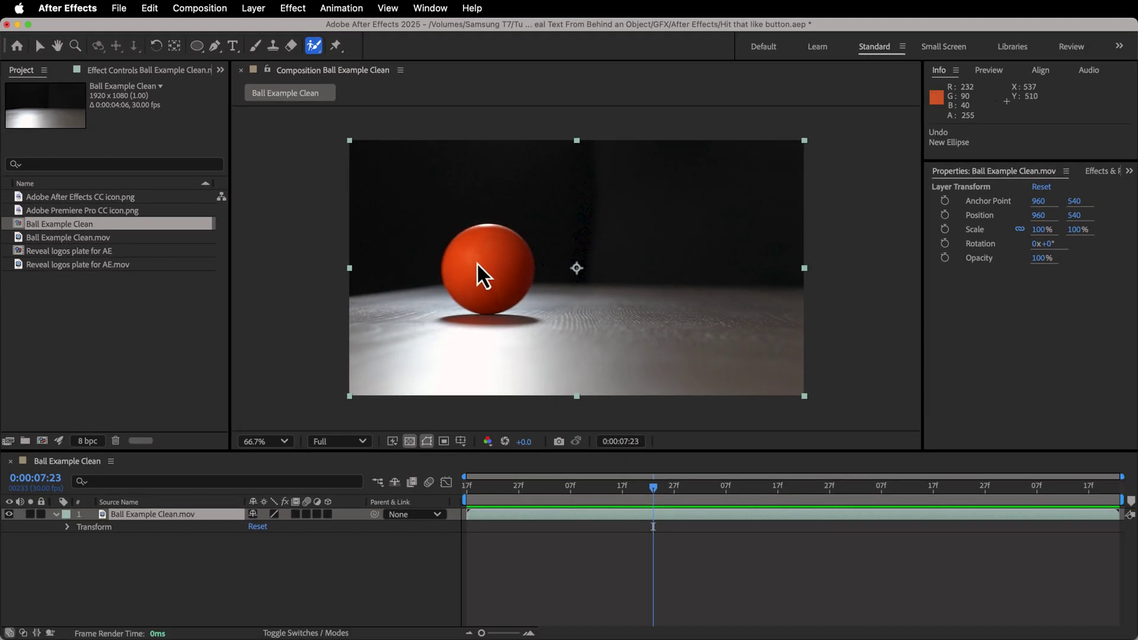
pyautogui.moveTo(476, 262); pyautogui.dragTo(484, 260)
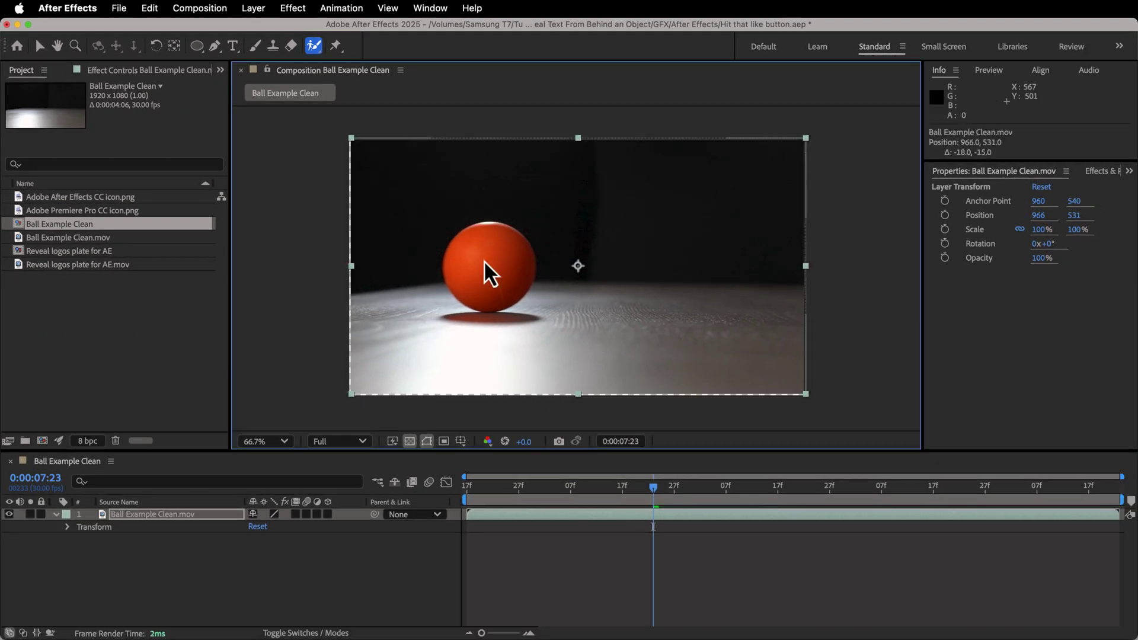
pyautogui.press('super+z')
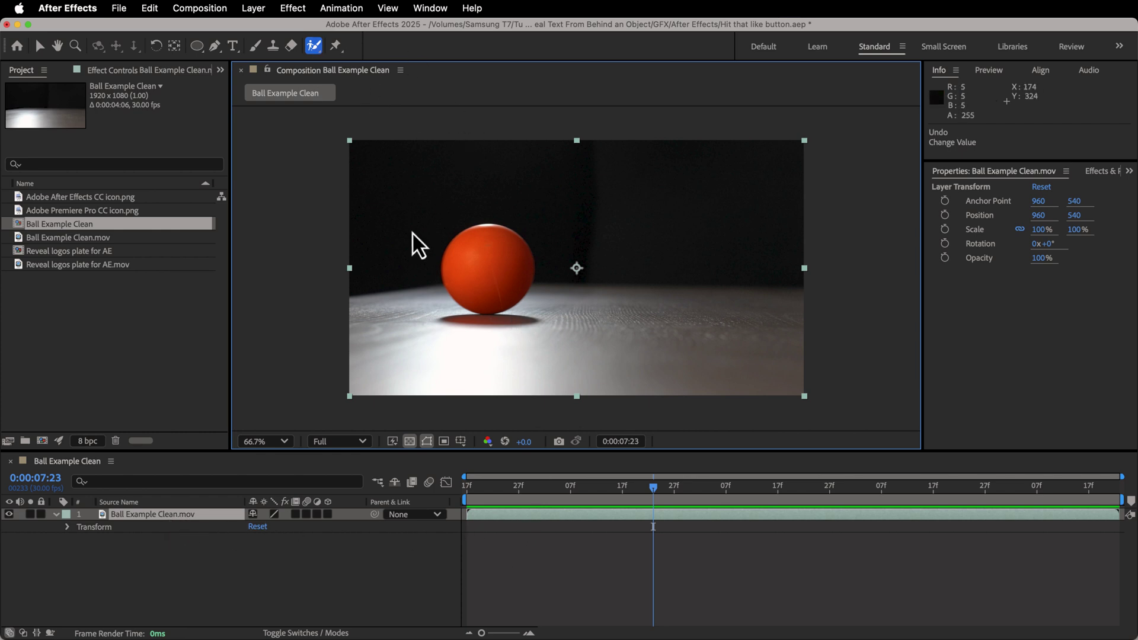
# Step: In the Layer panel, paint a Roto Brush foreground stroke over the centred ball
pyautogui.doubleClick(596, 518)
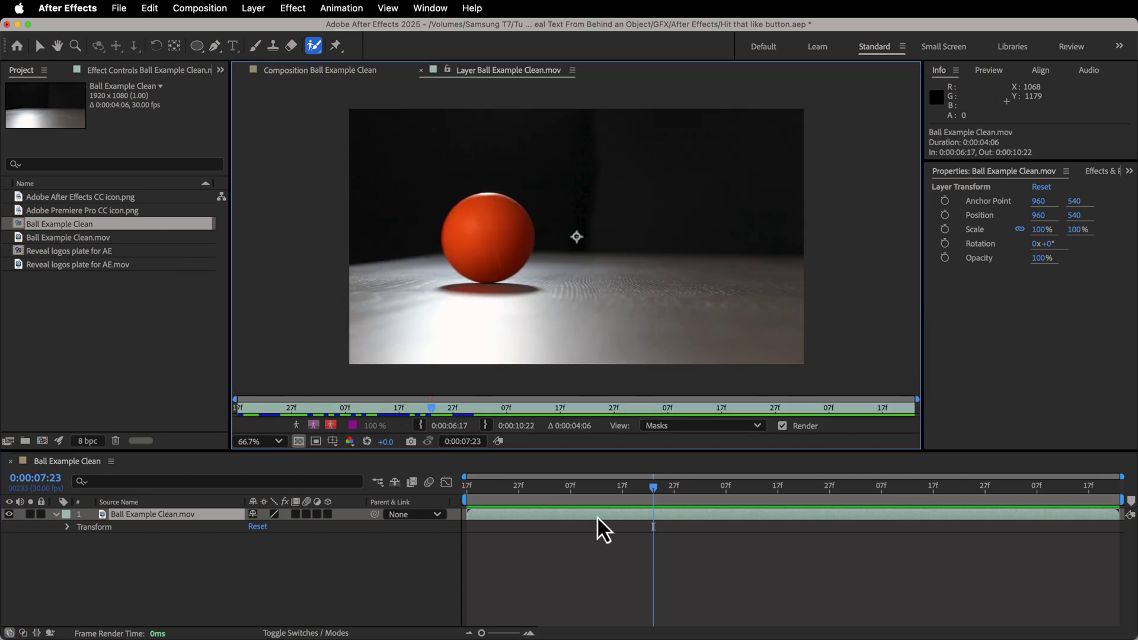
pyautogui.moveTo(654, 487); pyautogui.dragTo(718, 485)
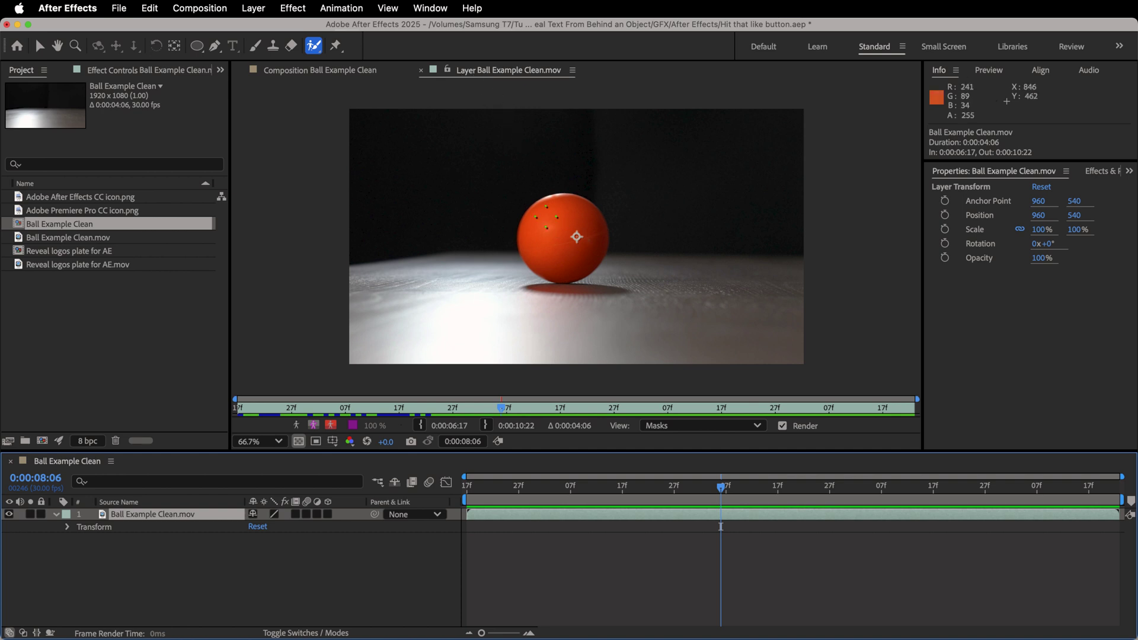
pyautogui.moveTo(557, 217); pyautogui.dragTo(565, 215)
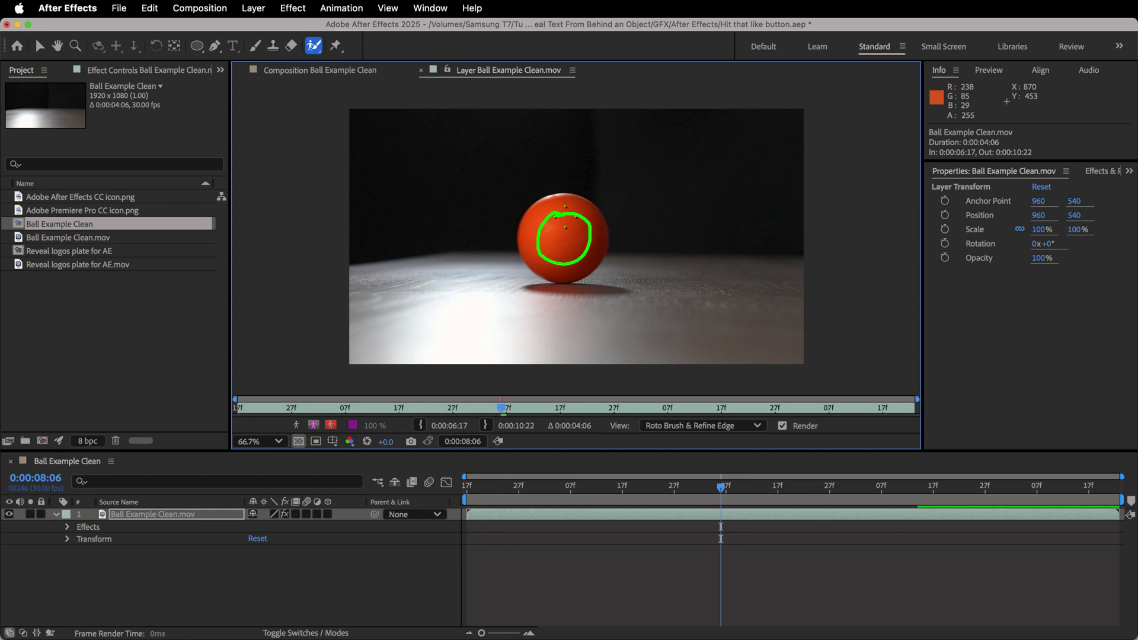
pyautogui.moveTo(555, 216); pyautogui.dragTo(554, 216)
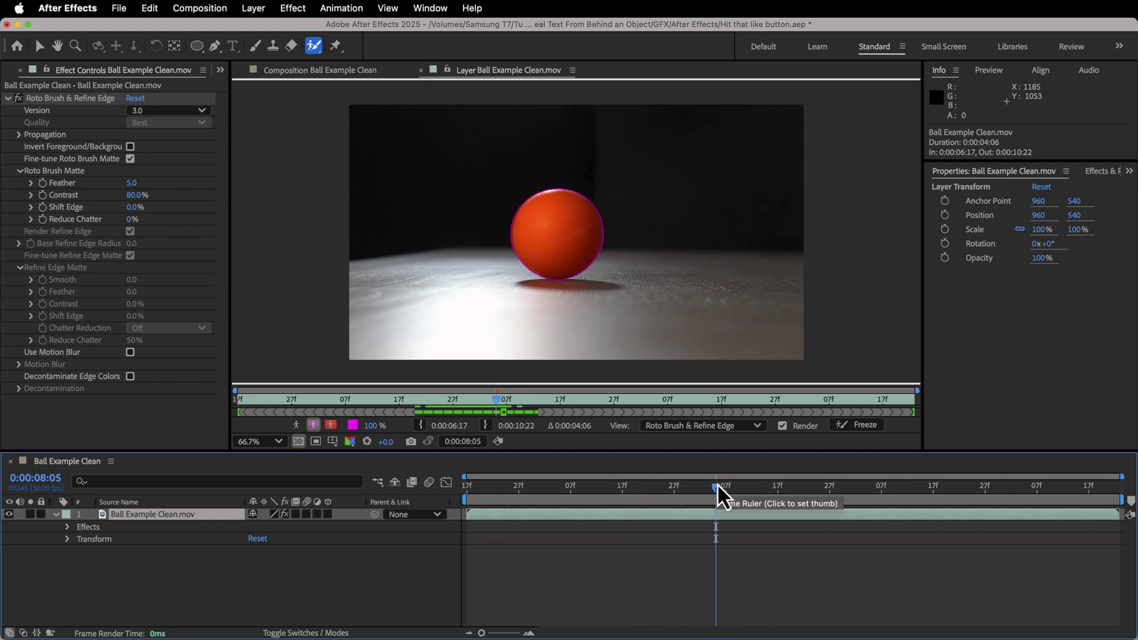
pyautogui.press('space')
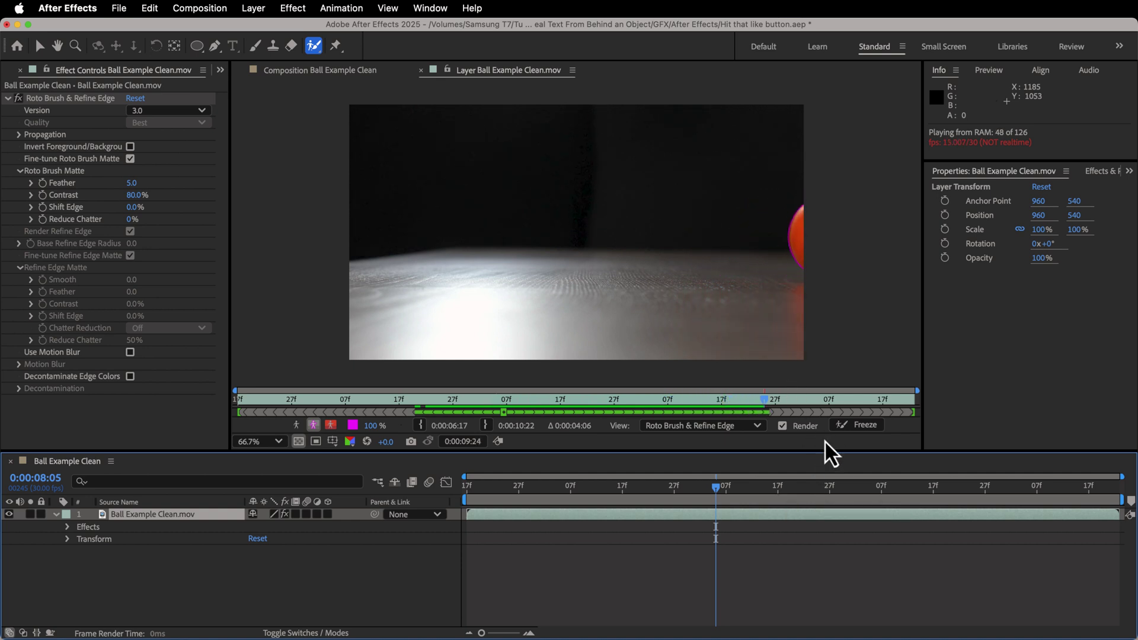
pyautogui.press('space')
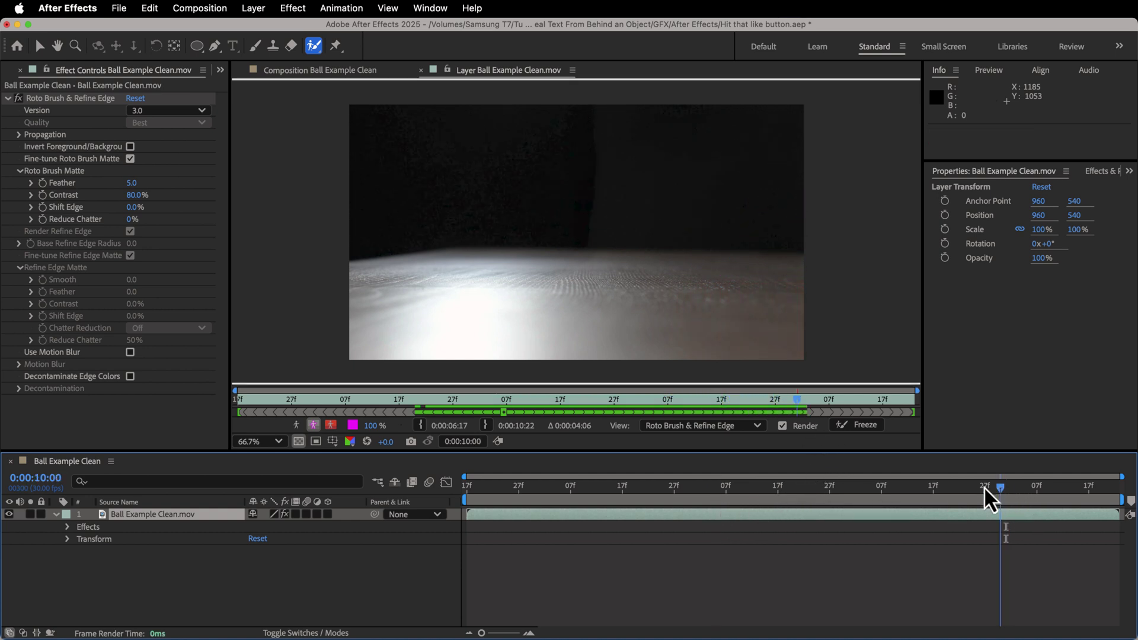
pyautogui.moveTo(983, 486); pyautogui.dragTo(504, 492)
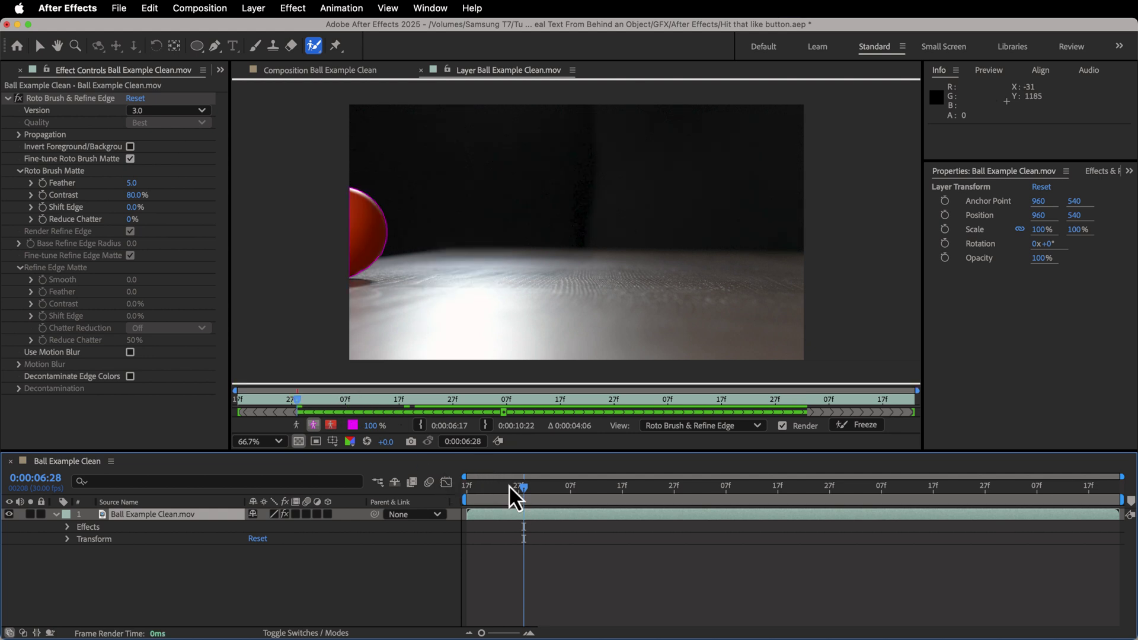
pyautogui.moveTo(523, 486); pyautogui.dragTo(482, 488)
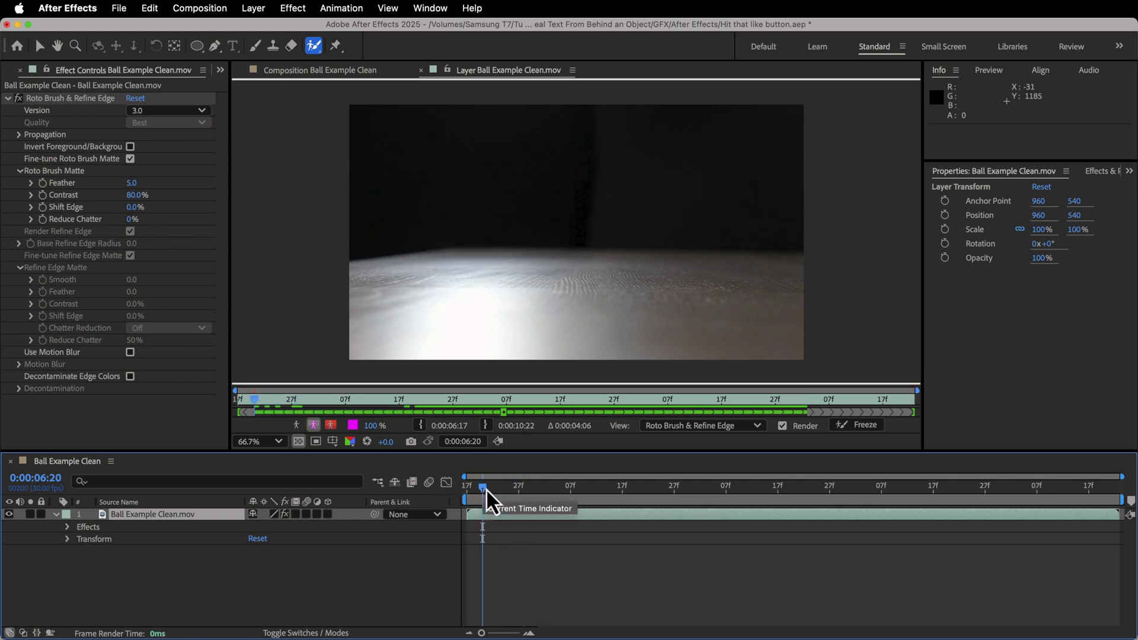
pyautogui.press('space')
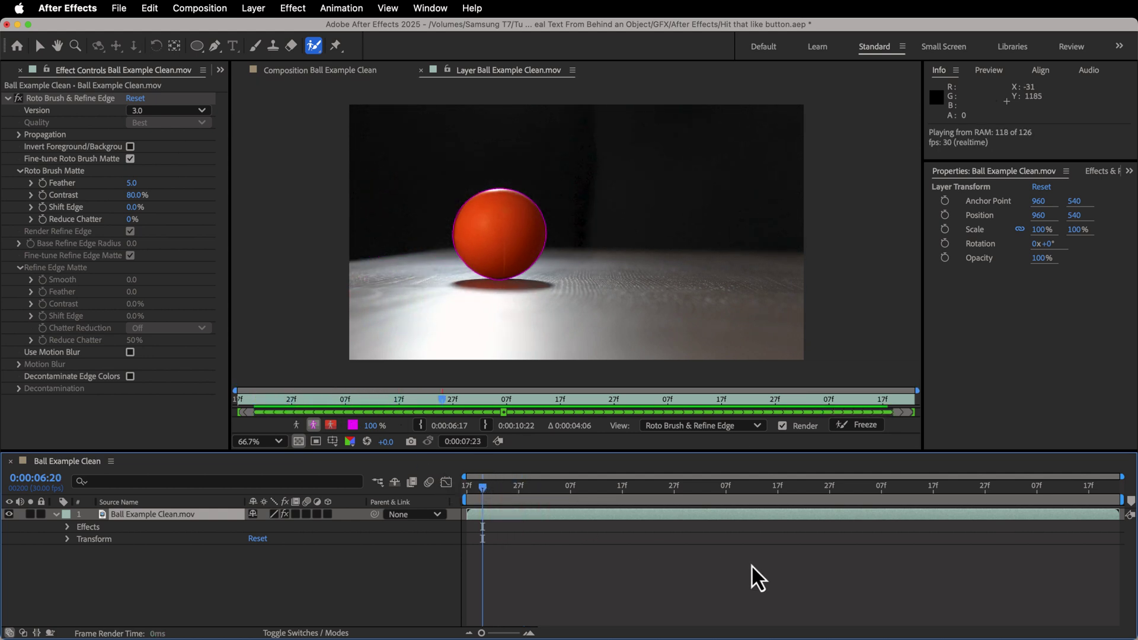
pyautogui.press('space')
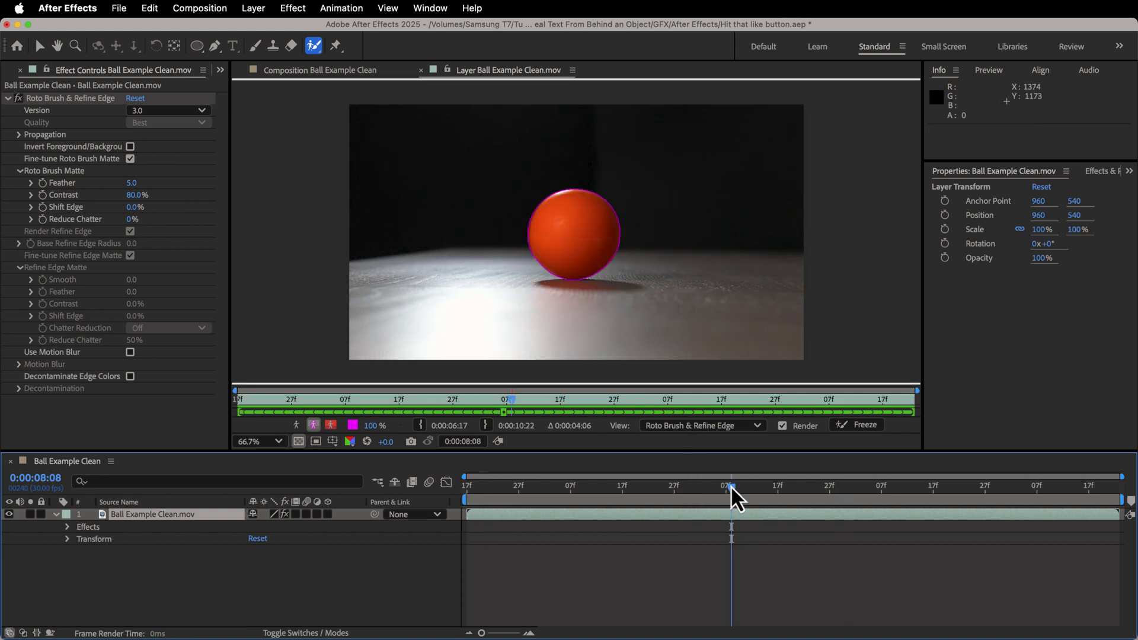
pyautogui.moveTo(731, 486); pyautogui.dragTo(656, 484)
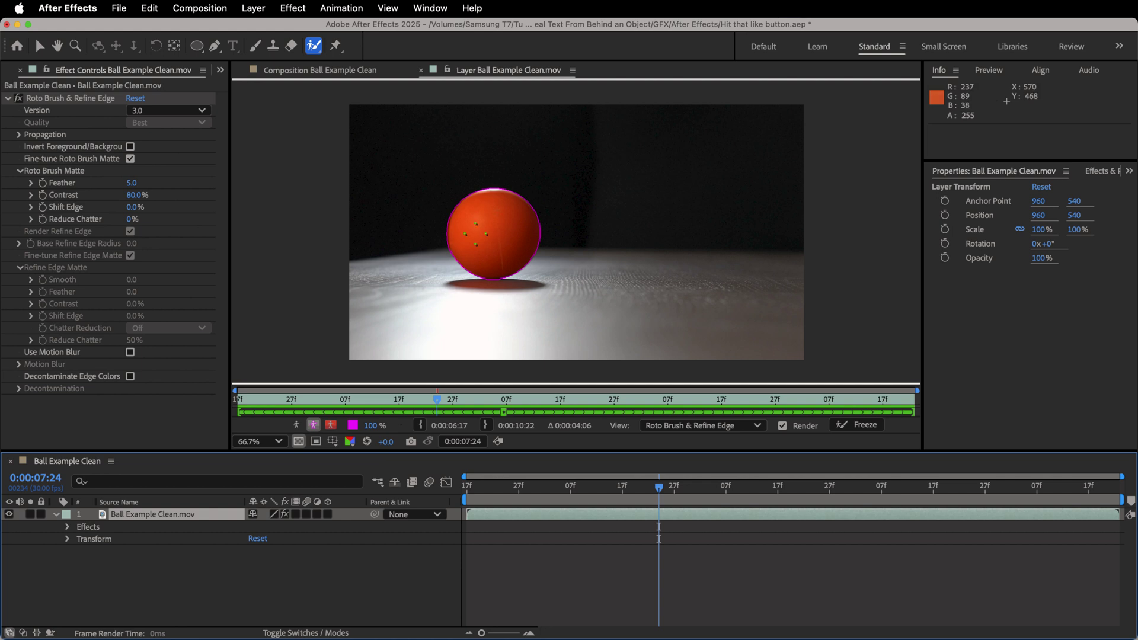
pyautogui.moveTo(634, 499); pyautogui.dragTo(674, 491)
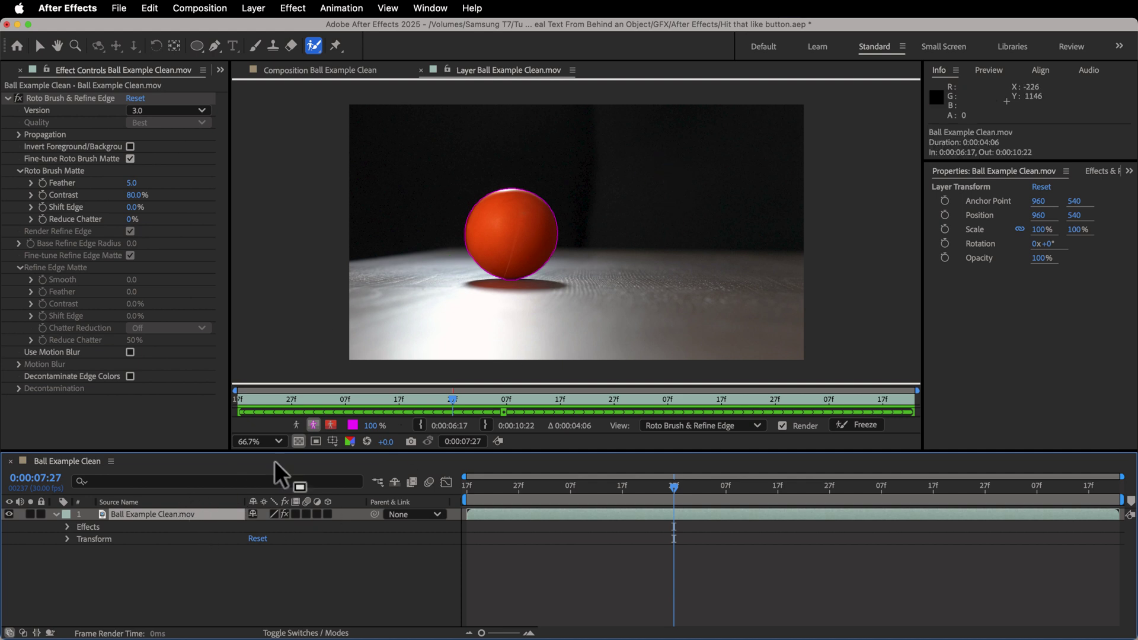
pyautogui.click(333, 73)
# Step: Duplicate the ball layer and delete Roto Brush & Refine Edge from the lower copy
pyautogui.moveTo(645, 488); pyautogui.dragTo(676, 485)
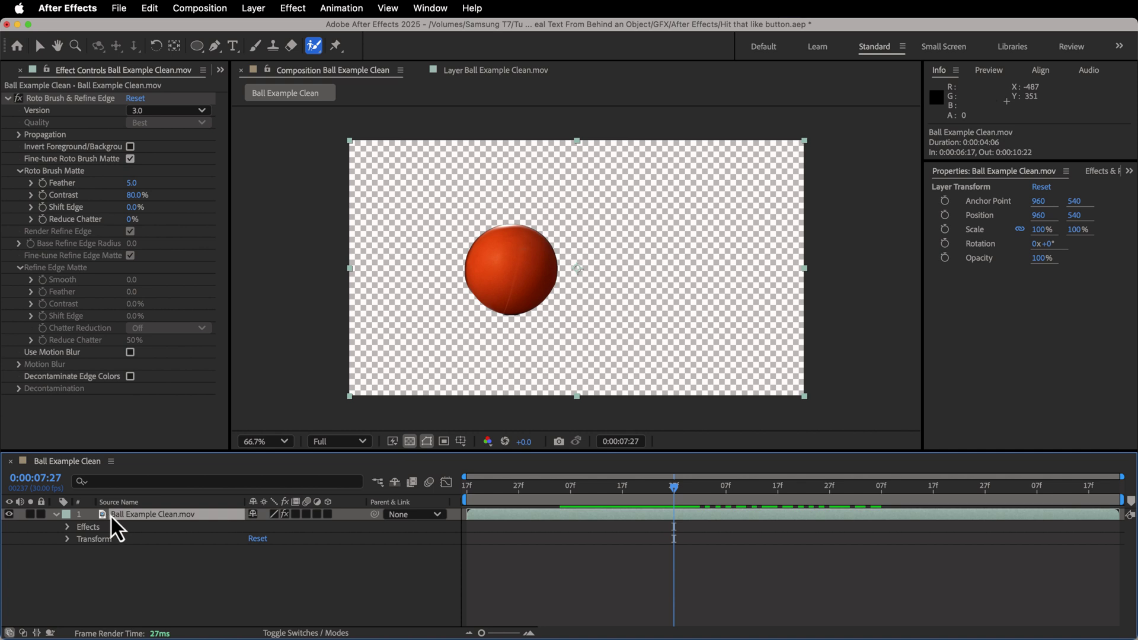
pyautogui.press('super+d')
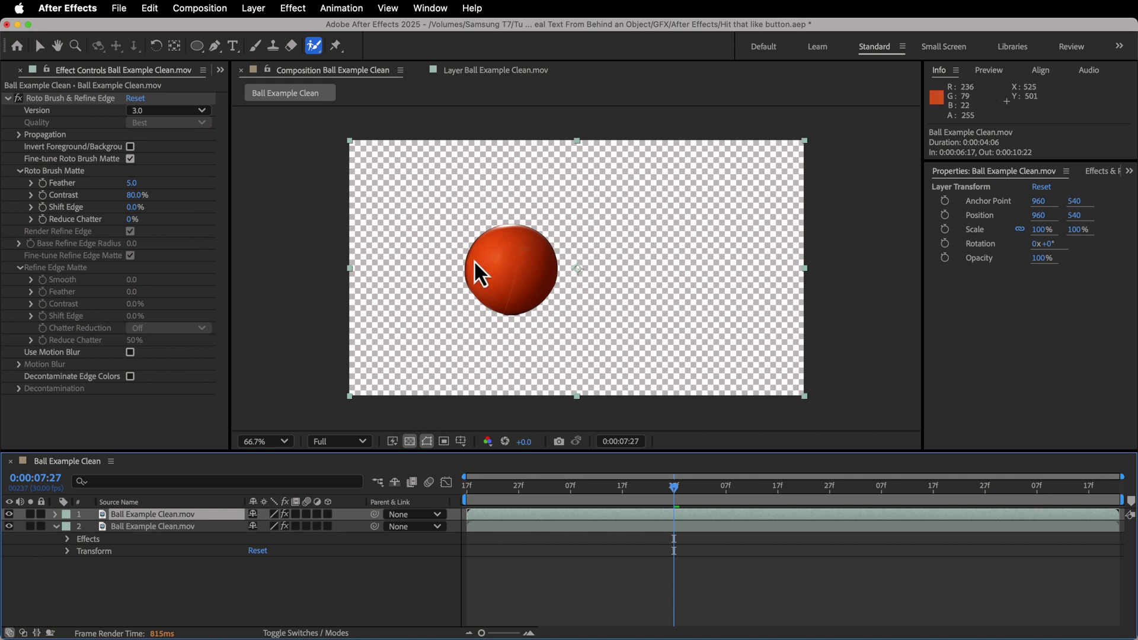
pyautogui.click(155, 525)
pyautogui.click(48, 98)
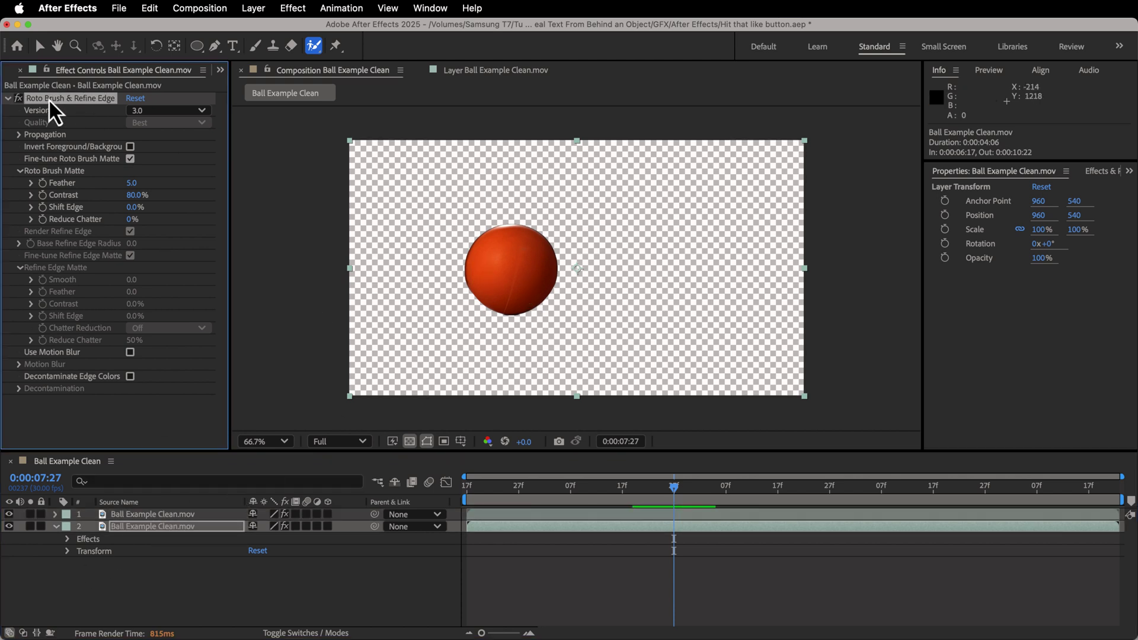
pyautogui.press('Delete')
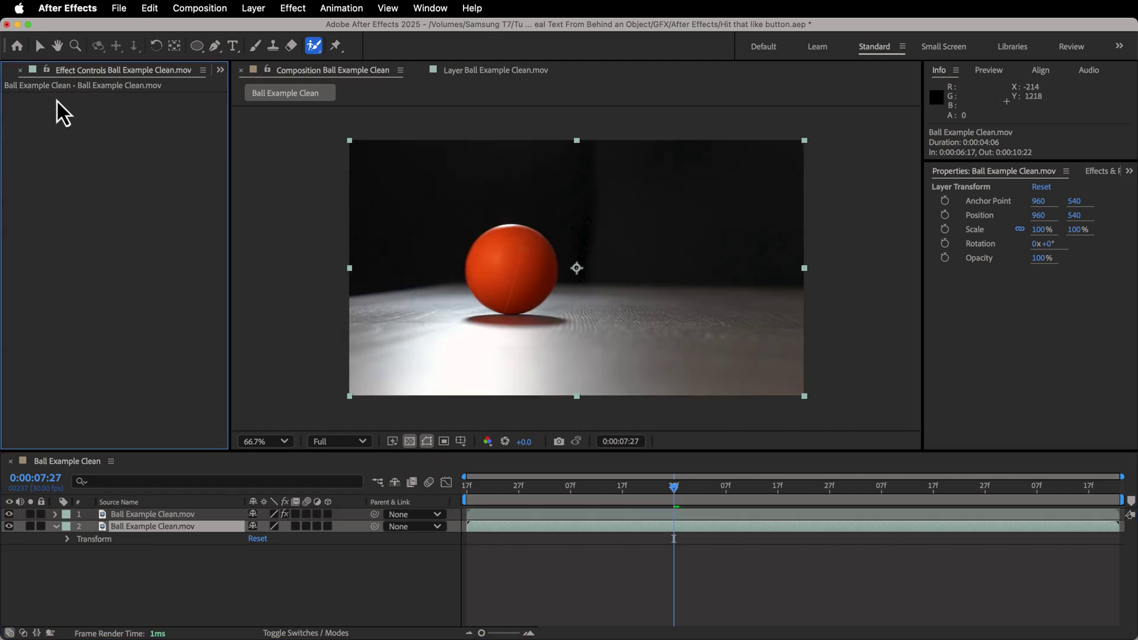
# Step: Add a HELLO! text layer in the composition
pyautogui.click(233, 47)
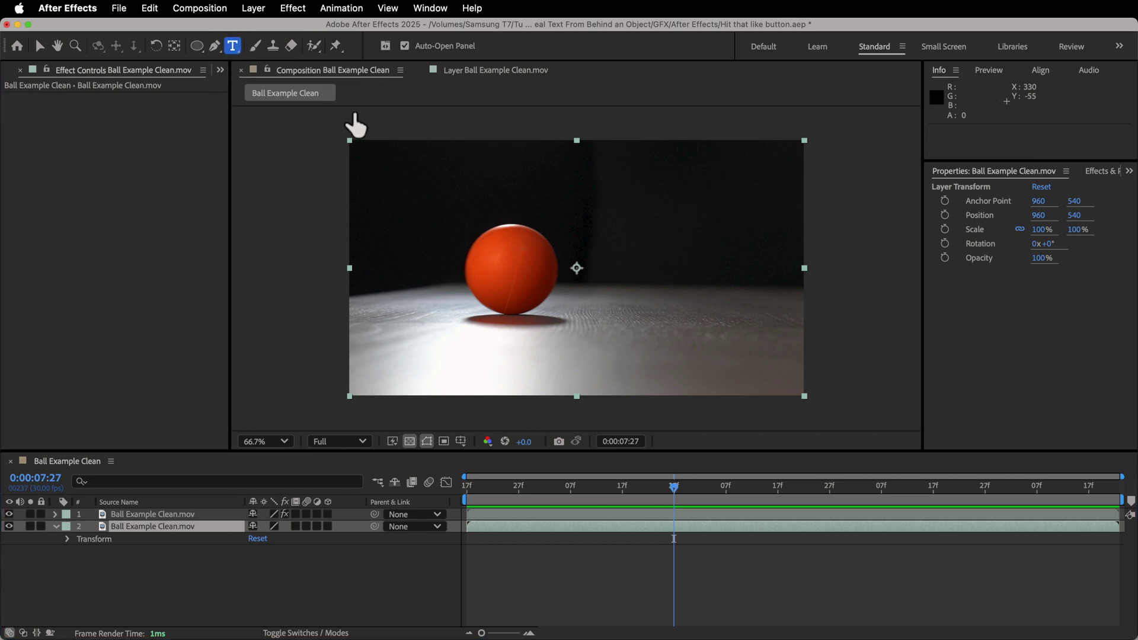
pyautogui.click(559, 257)
pyautogui.write('HELLO!')
pyautogui.press('Escape')
pyautogui.press('v')
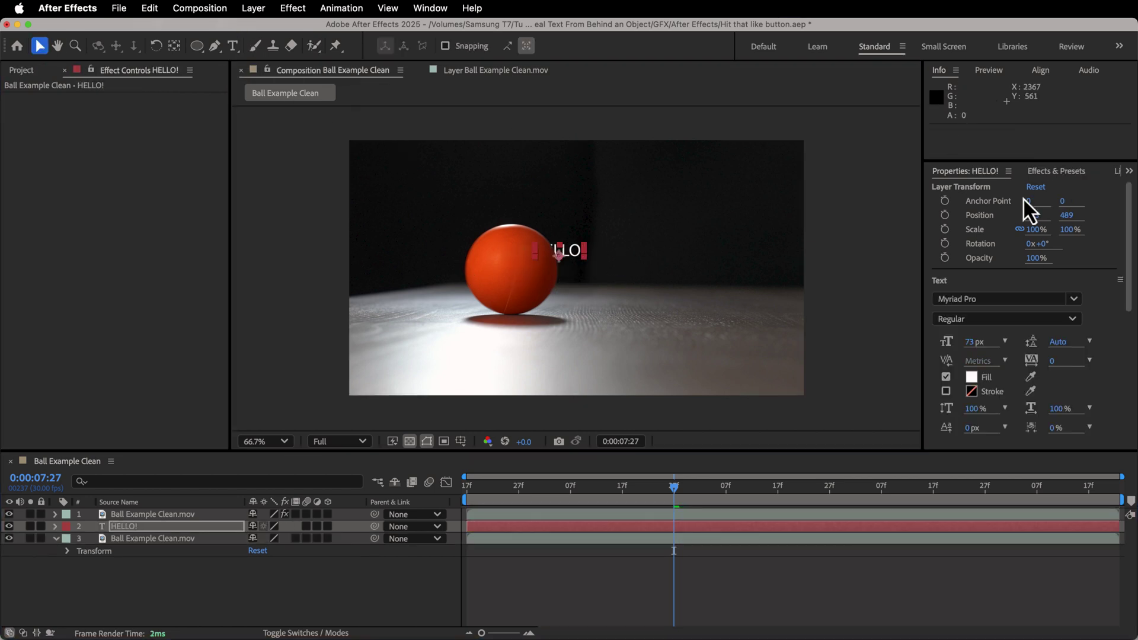
# Step: Set HELLO! to the LEMON MILK font and move it lower, right of the ball
pyautogui.moveTo(1035, 230); pyautogui.dragTo(1066, 230)
pyautogui.click(1002, 299)
pyautogui.write('lemon')
pyautogui.press('Return')
pyautogui.moveTo(616, 237); pyautogui.dragTo(645, 286)
pyautogui.moveTo(674, 487); pyautogui.dragTo(602, 493)
pyautogui.press('q')
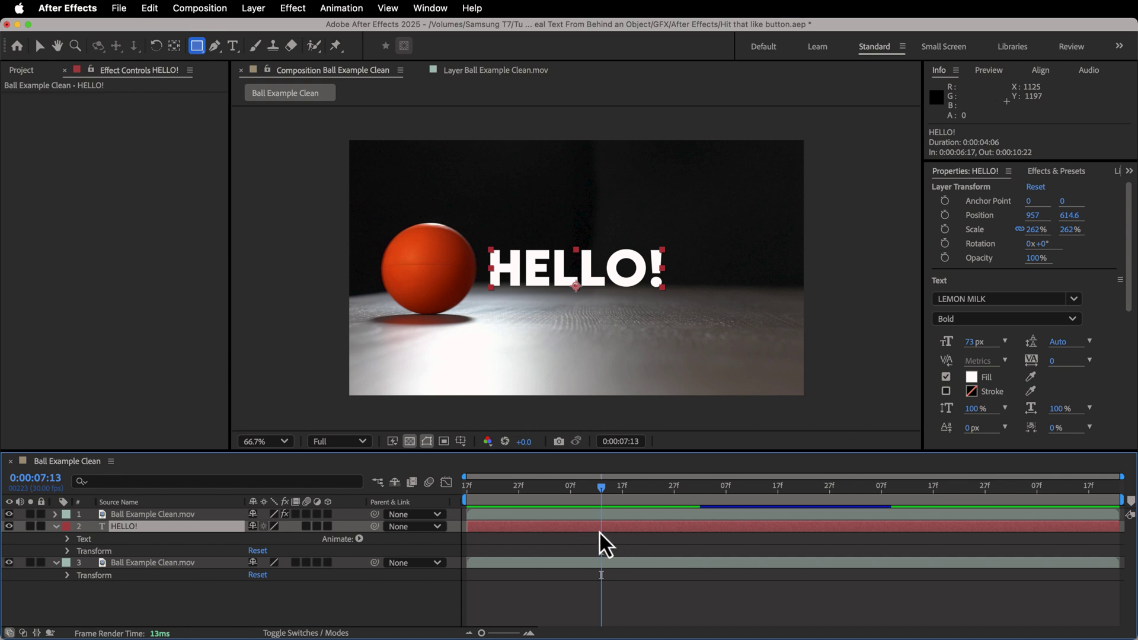
pyautogui.click(200, 46)
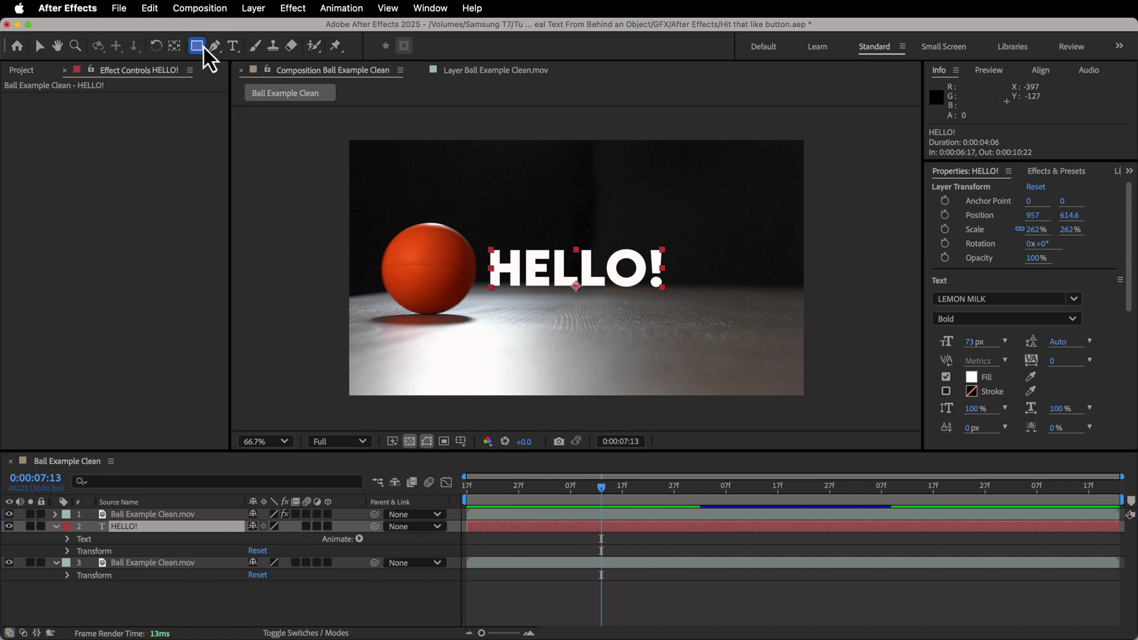
# Step: Draw a rectangle mask over HELLO!, set it to Subtract, and start a Mask Path keyframe
pyautogui.moveTo(434, 157); pyautogui.dragTo(865, 359)
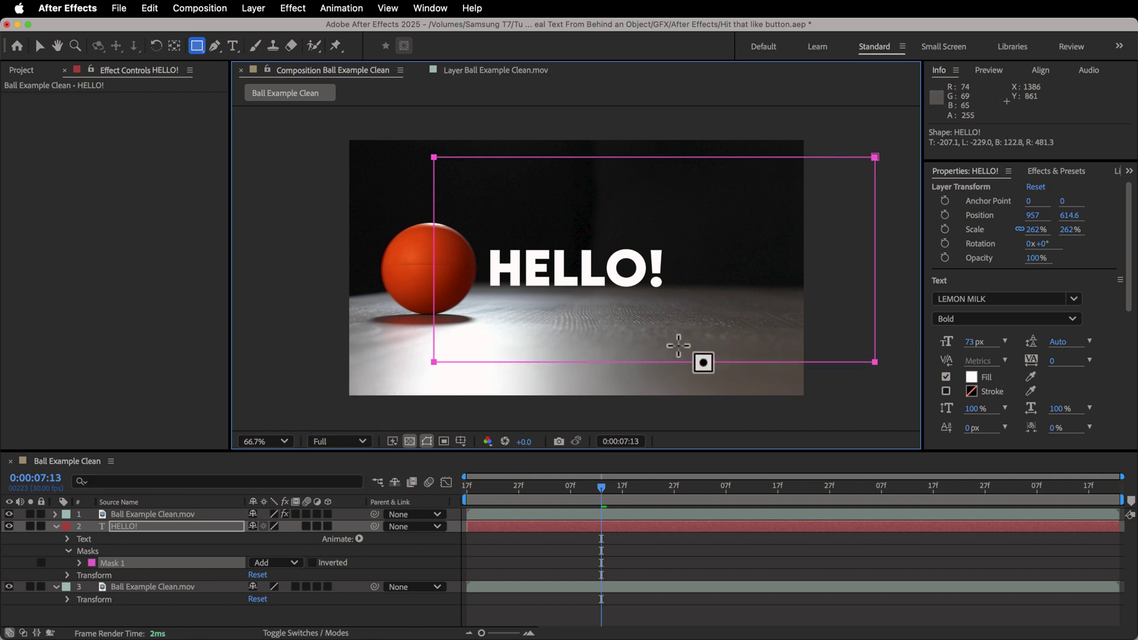
pyautogui.click(79, 563)
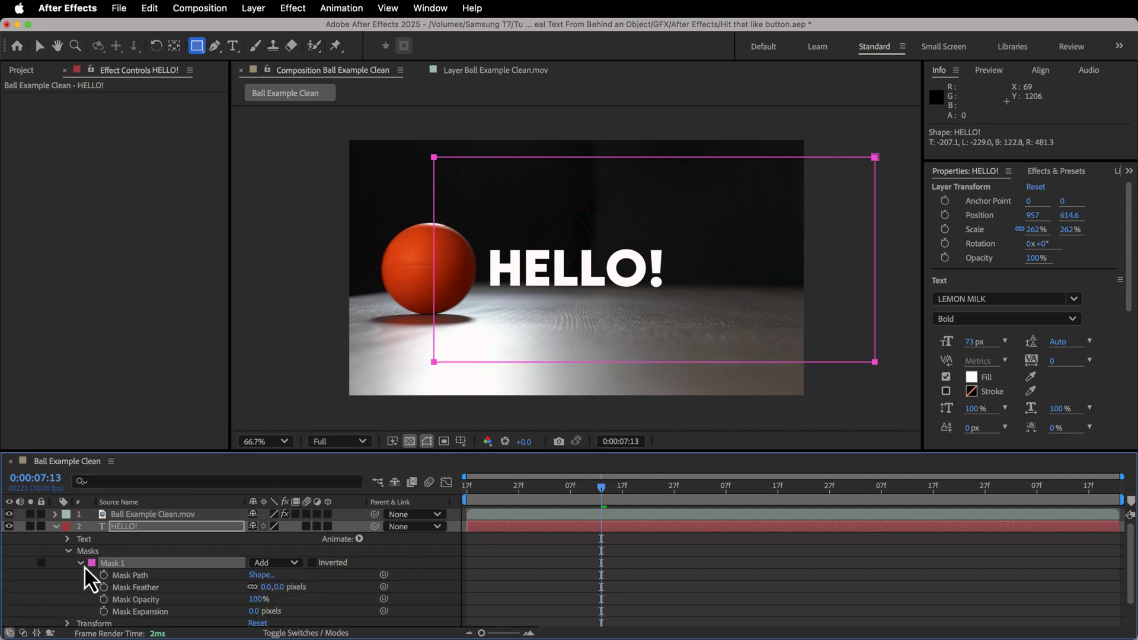
pyautogui.click(276, 566)
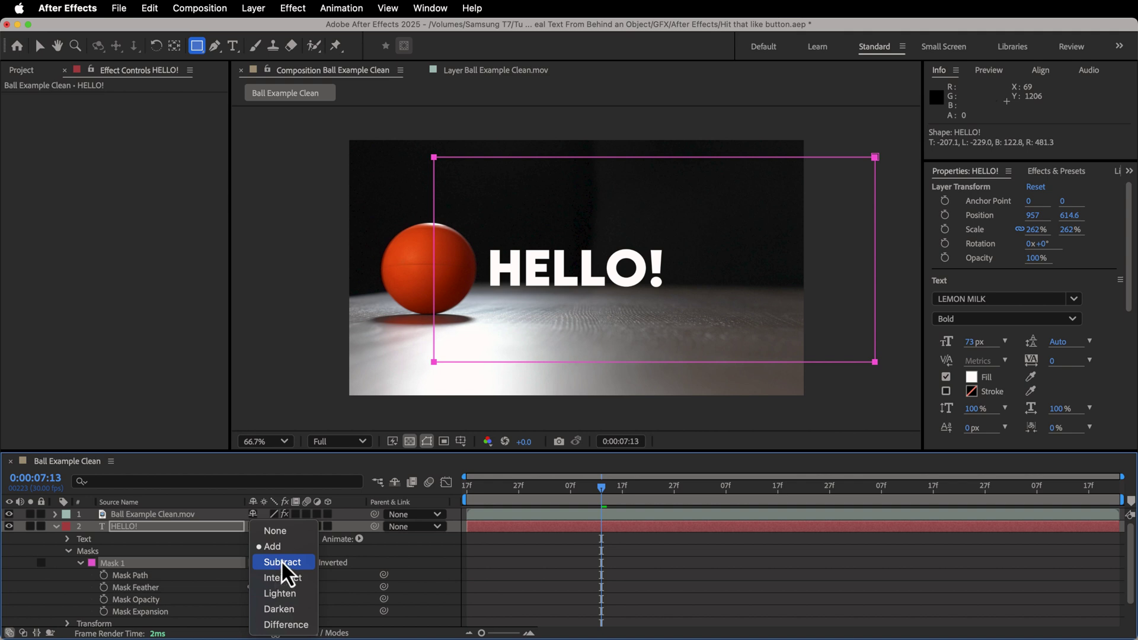
pyautogui.click(281, 559)
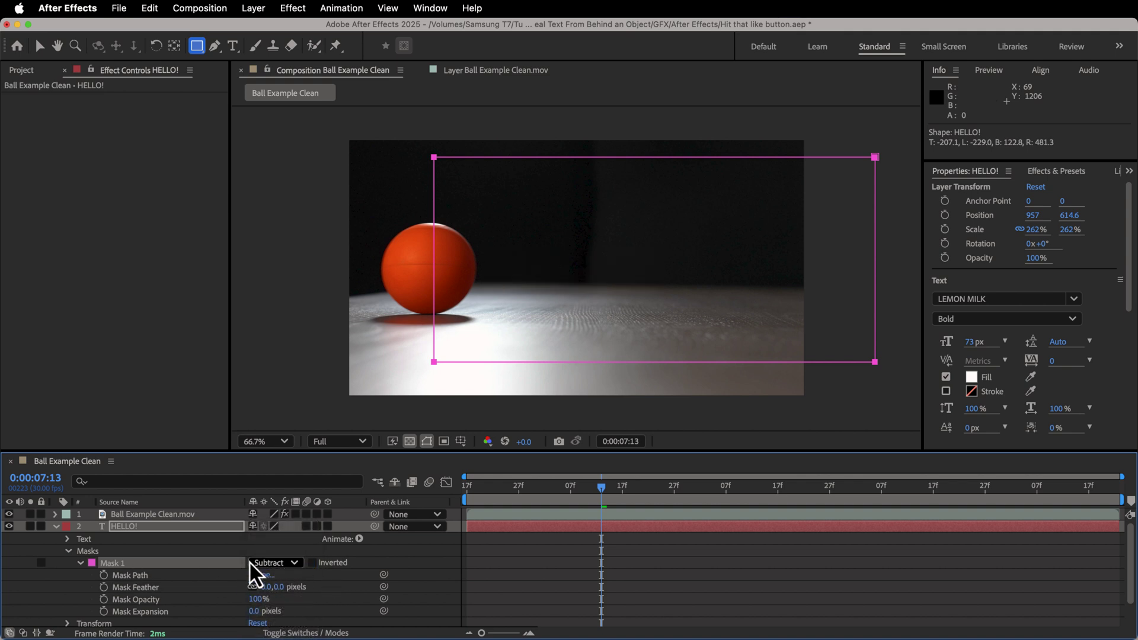
pyautogui.click(105, 577)
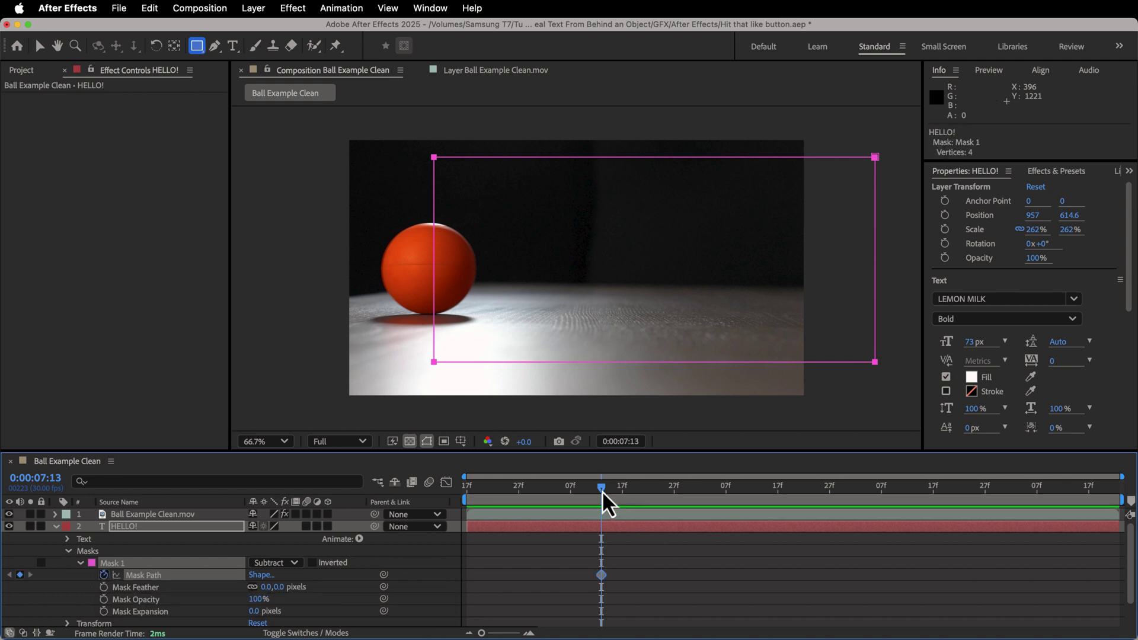
# Step: At a later frame, slide the mask right to keyframe the reveal
pyautogui.click(41, 47)
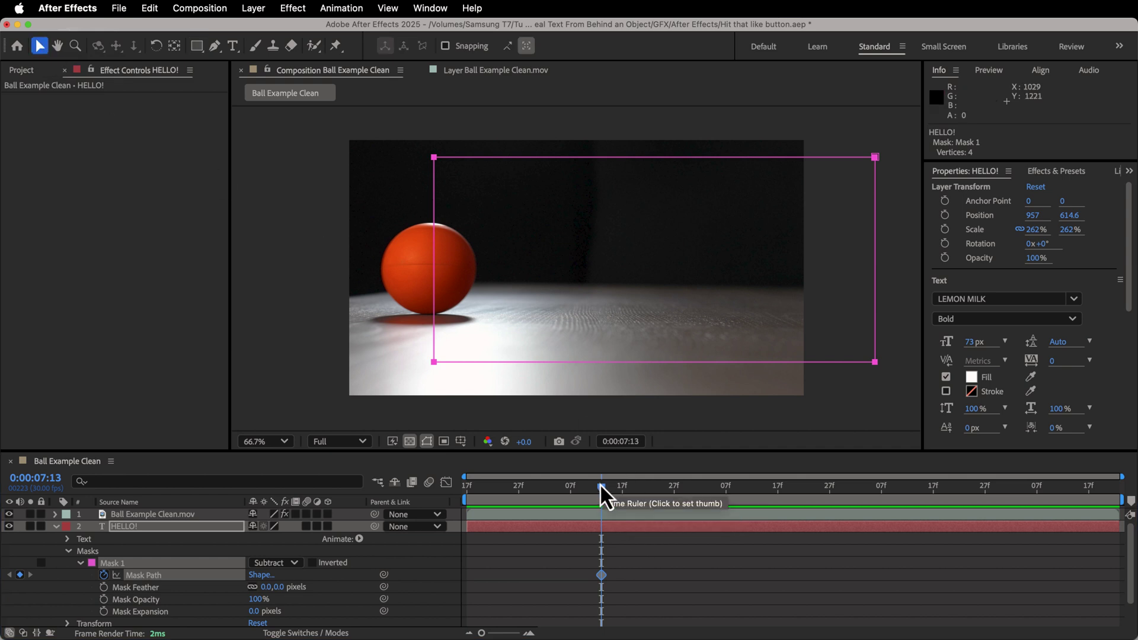
pyautogui.moveTo(600, 485); pyautogui.dragTo(852, 502)
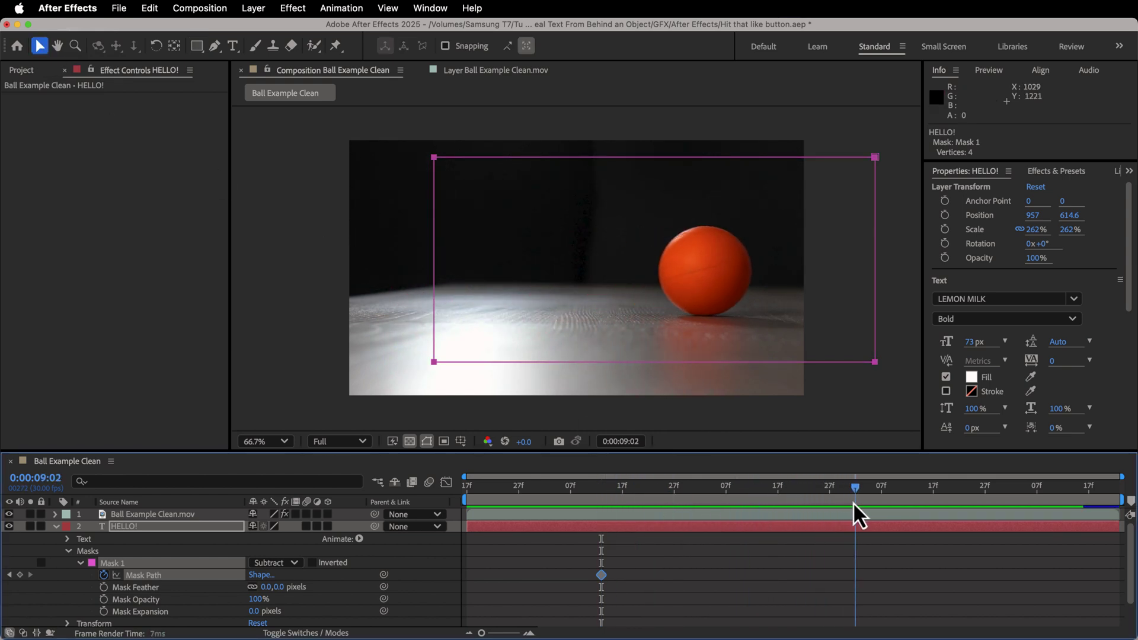
pyautogui.moveTo(449, 154); pyautogui.dragTo(723, 155)
# Step: Preview the HELLO! reveal from around 0:00:07:18 as the ball rolls past
pyautogui.click(807, 485)
pyautogui.moveTo(805, 485); pyautogui.dragTo(627, 485)
pyautogui.click(718, 539)
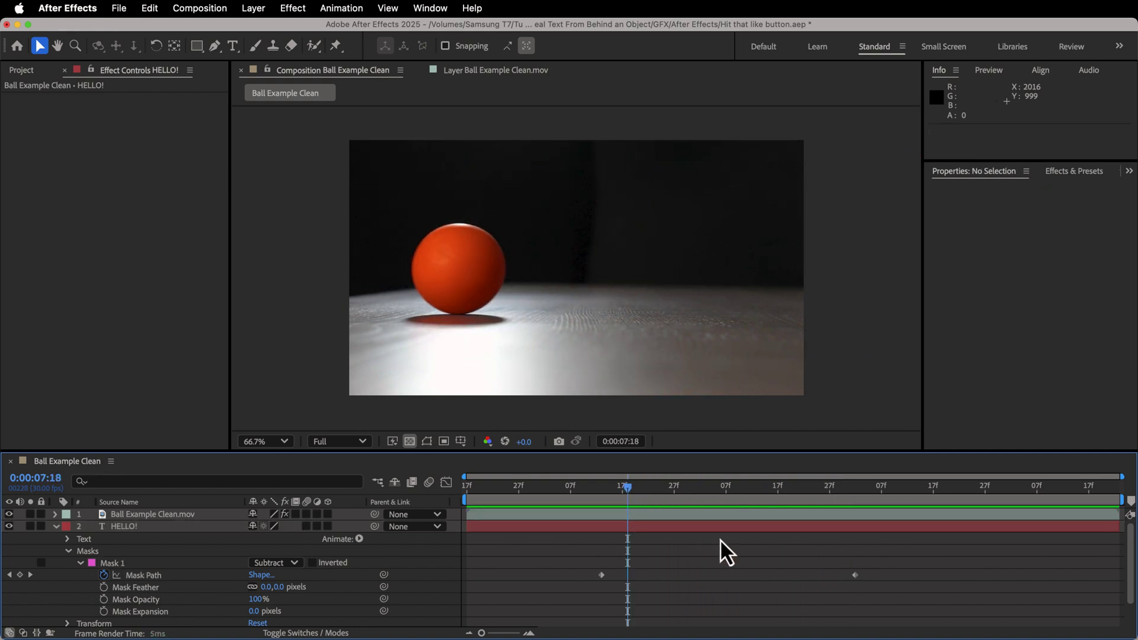
pyautogui.press('space')
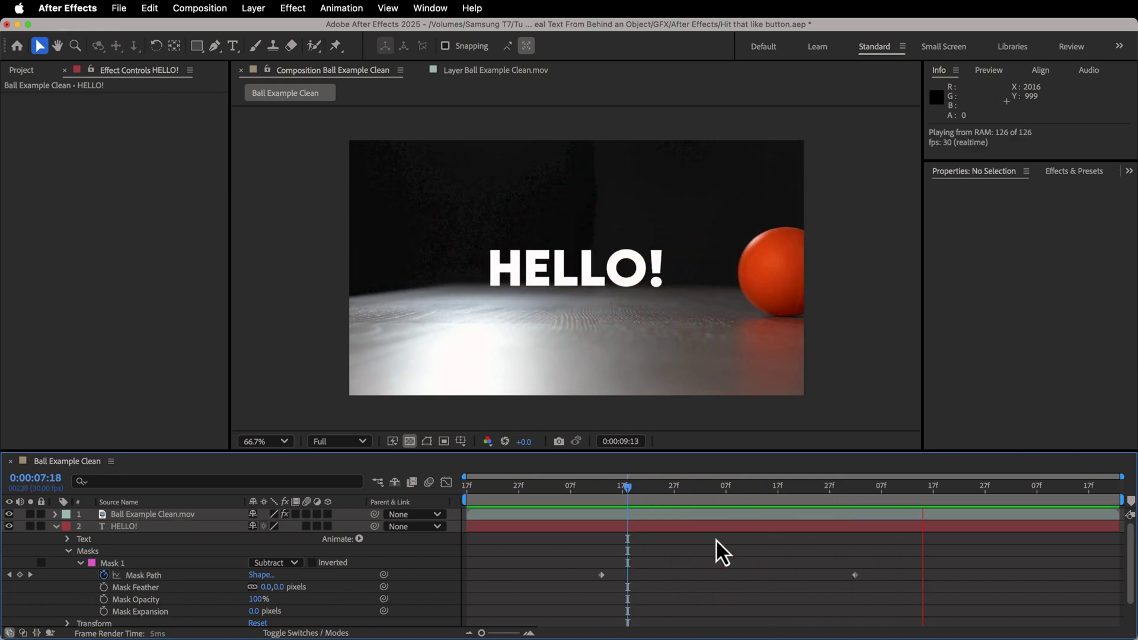
pyautogui.press('space')
pyautogui.click(641, 492)
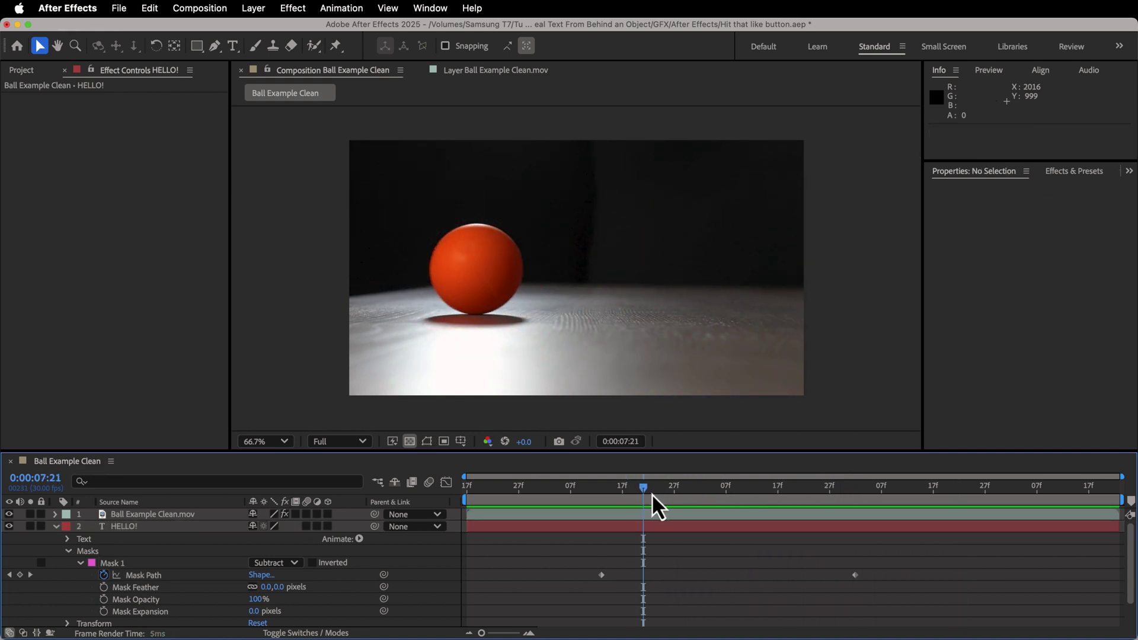
pyautogui.press('space')
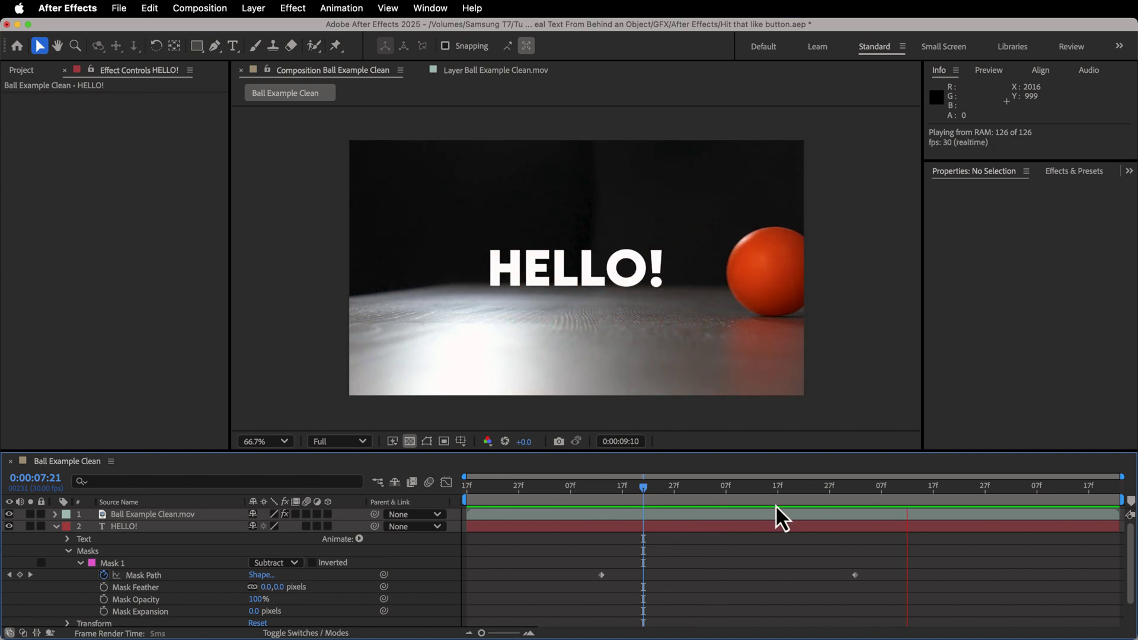
pyautogui.click(593, 492)
pyautogui.click(483, 252)
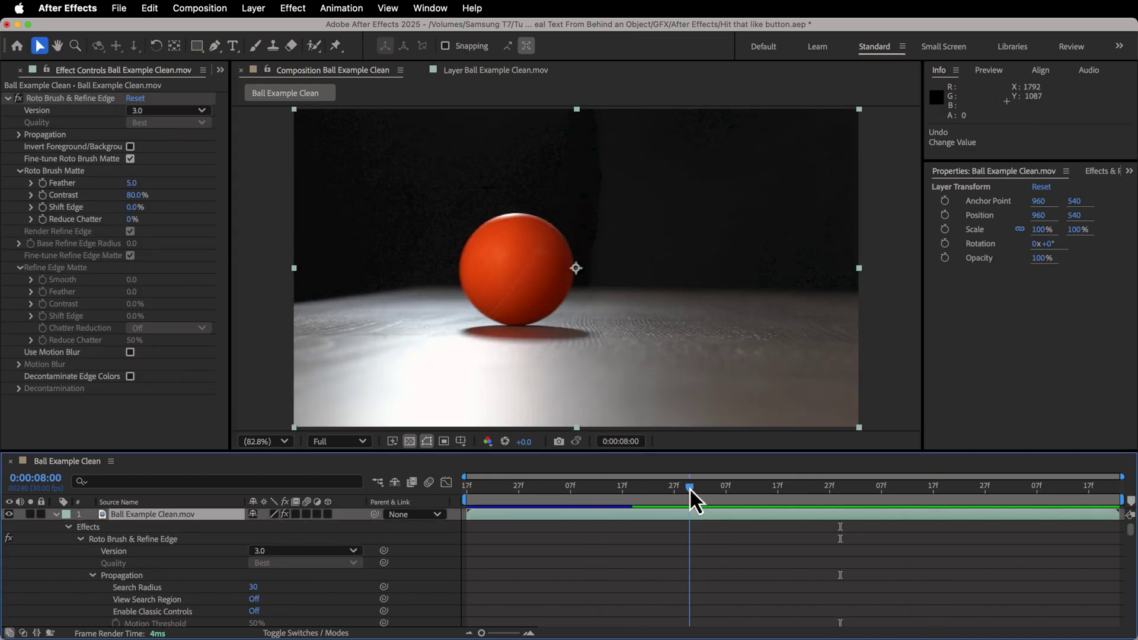
pyautogui.moveTo(689, 488); pyautogui.dragTo(783, 477)
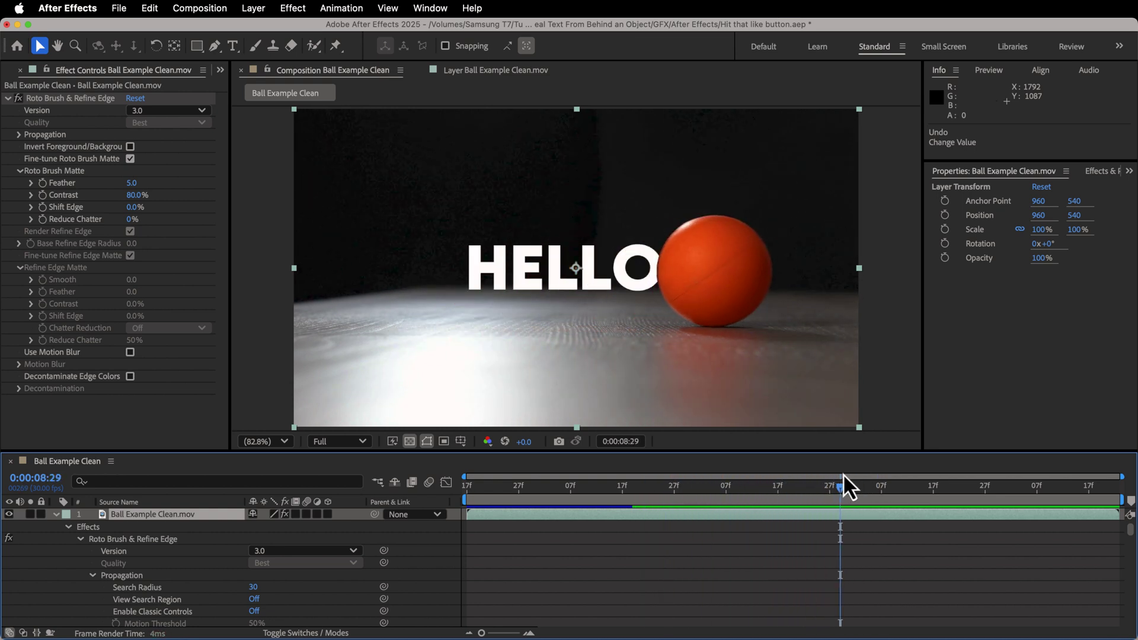
pyautogui.moveTo(842, 474); pyautogui.dragTo(885, 479)
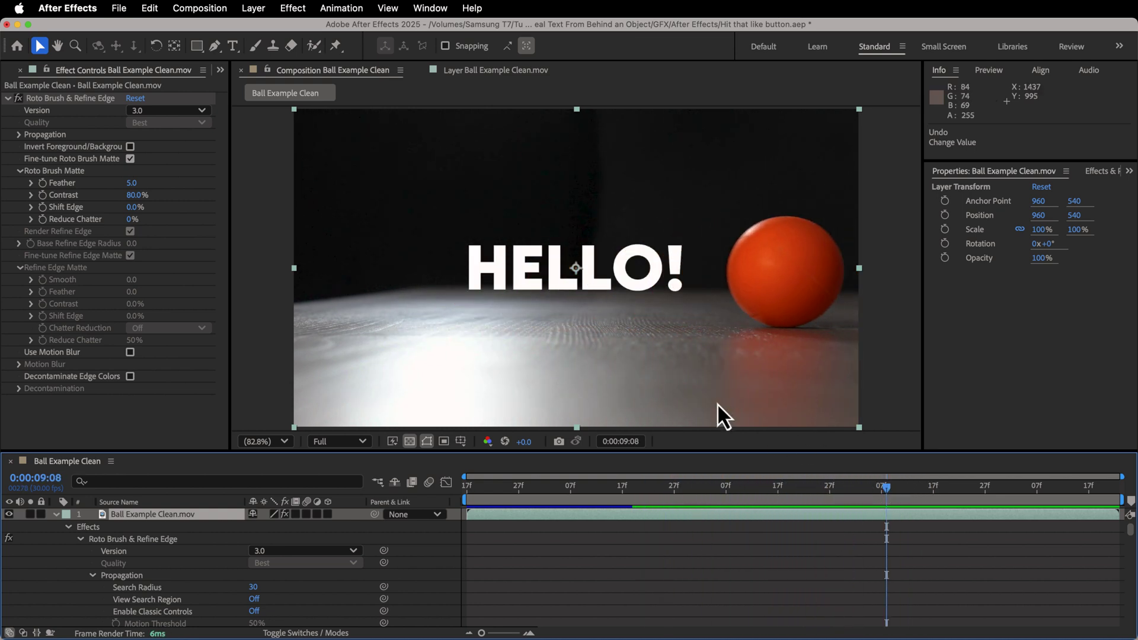